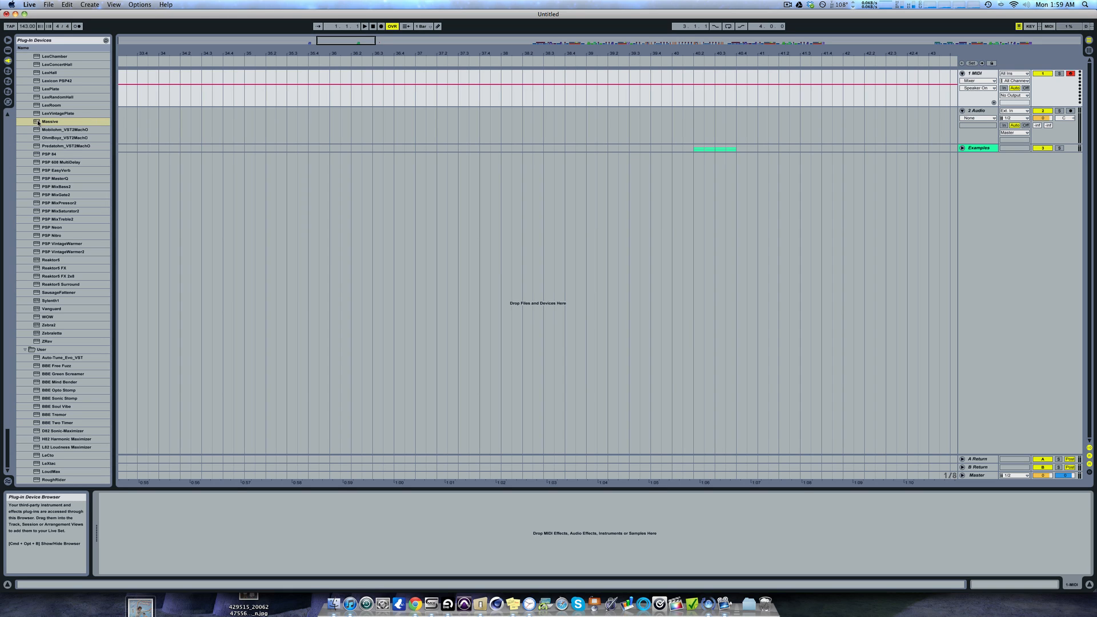
Load Massive onto the 1 MIDI track and set its OSC1 wavetable to Sin-Square.
left_click_drag(38, 122, 167, 99)
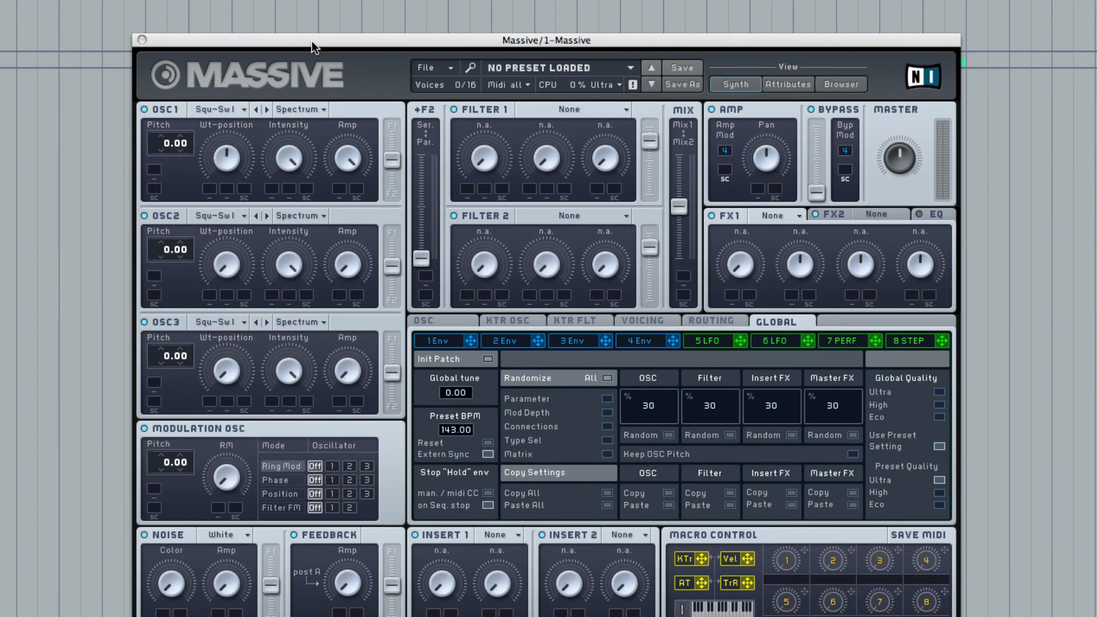
left_click_drag(311, 41, 313, 13)
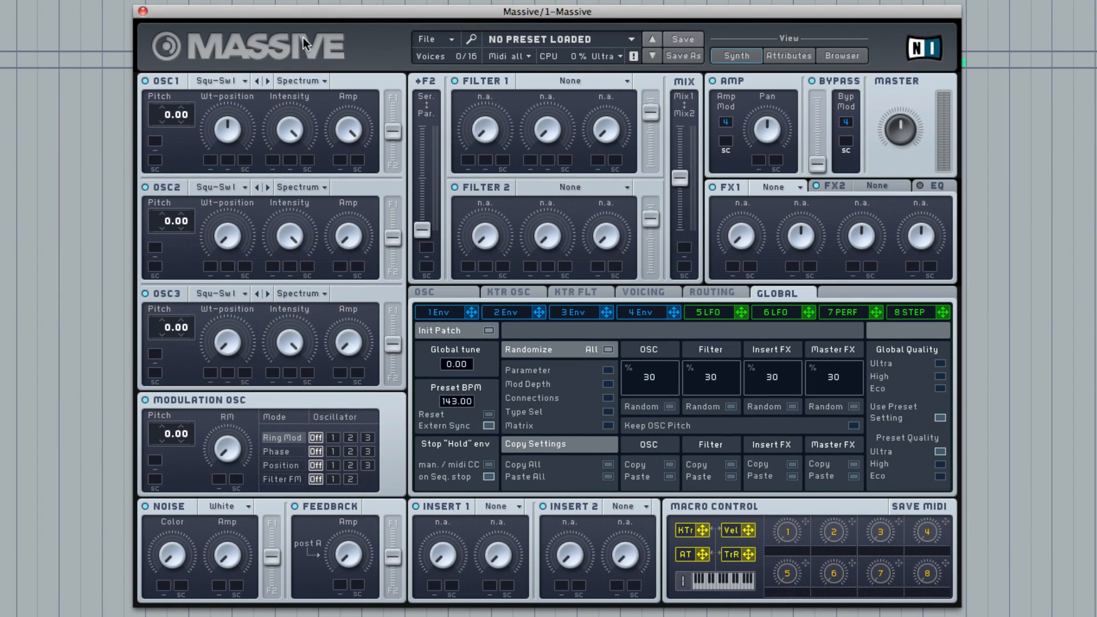
left_click(241, 80)
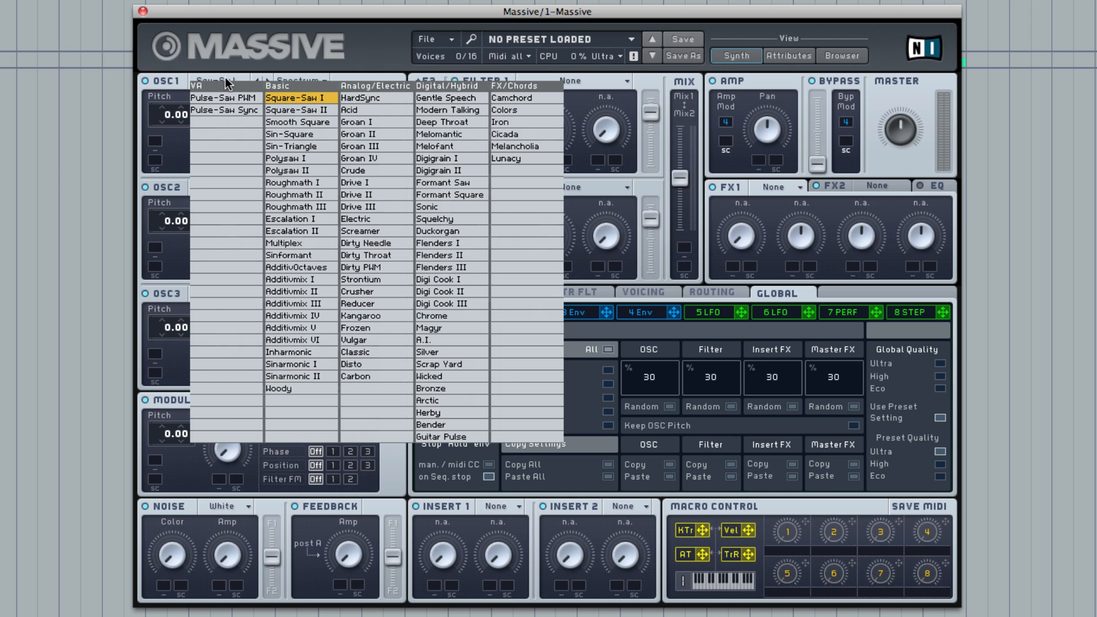
left_click(309, 135)
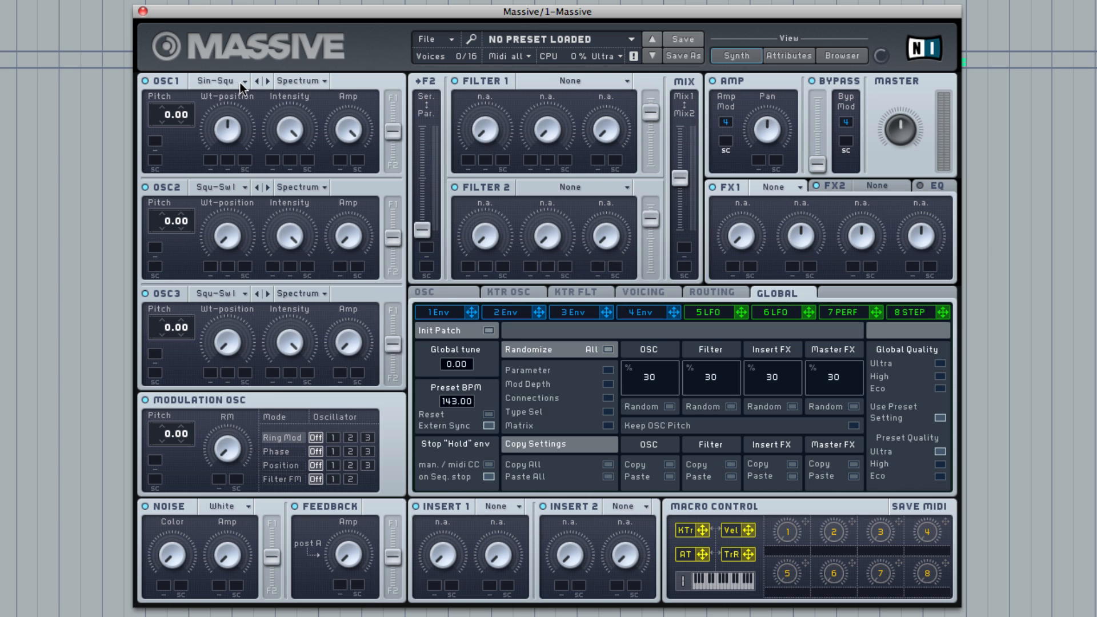
left_click(241, 81)
left_click(273, 61)
Set OSC1 to minimum Wt-position, -12.00 pitch and reduced Intensity, and route it fully to Filter 1 using Lowpass 4.
left_click_drag(230, 122, 237, 242)
left_click_drag(167, 116, 170, 141)
left_click_drag(292, 137, 287, 201)
left_click_drag(392, 131, 393, 99)
left_click(611, 86)
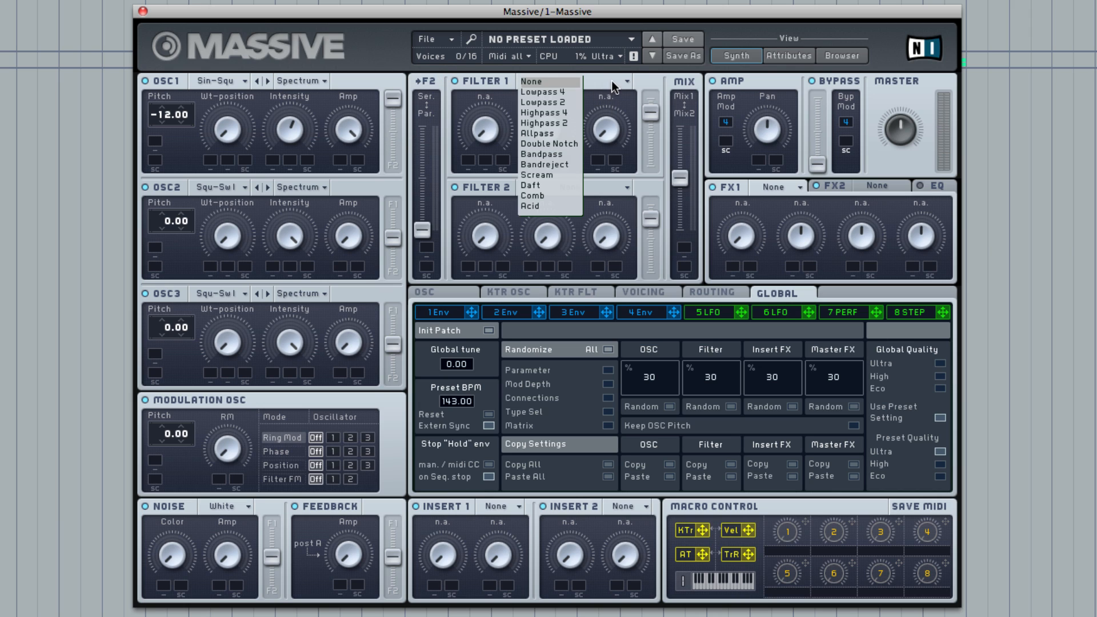
left_click(563, 95)
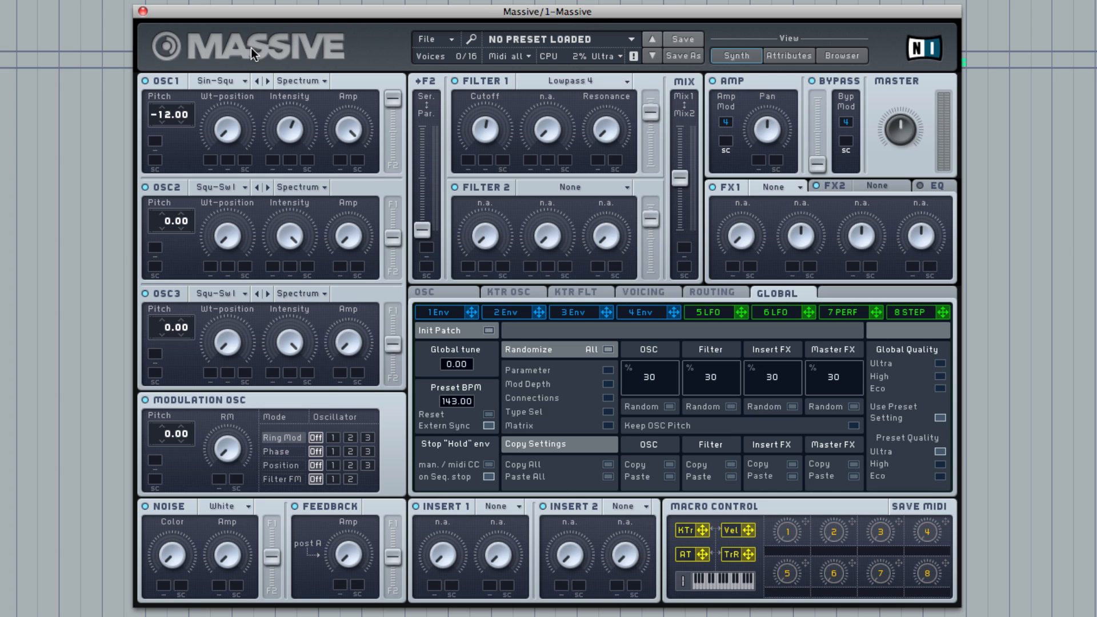
Raise the 4 Env decay level to maximum and set Massive's voicing to Monophon.
left_click(636, 292)
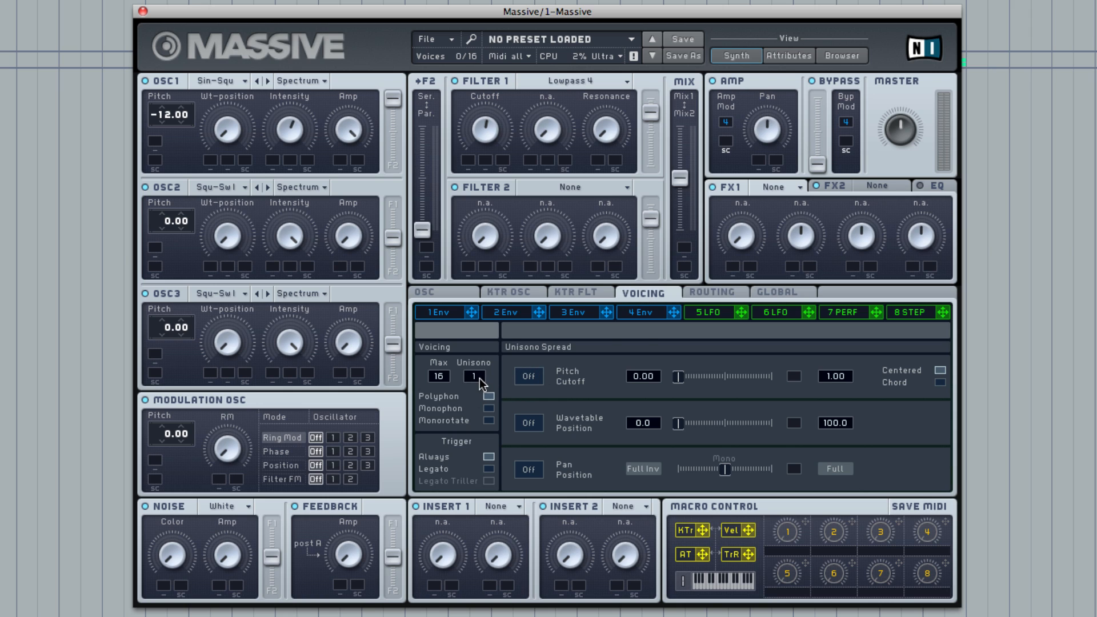
left_click(642, 314)
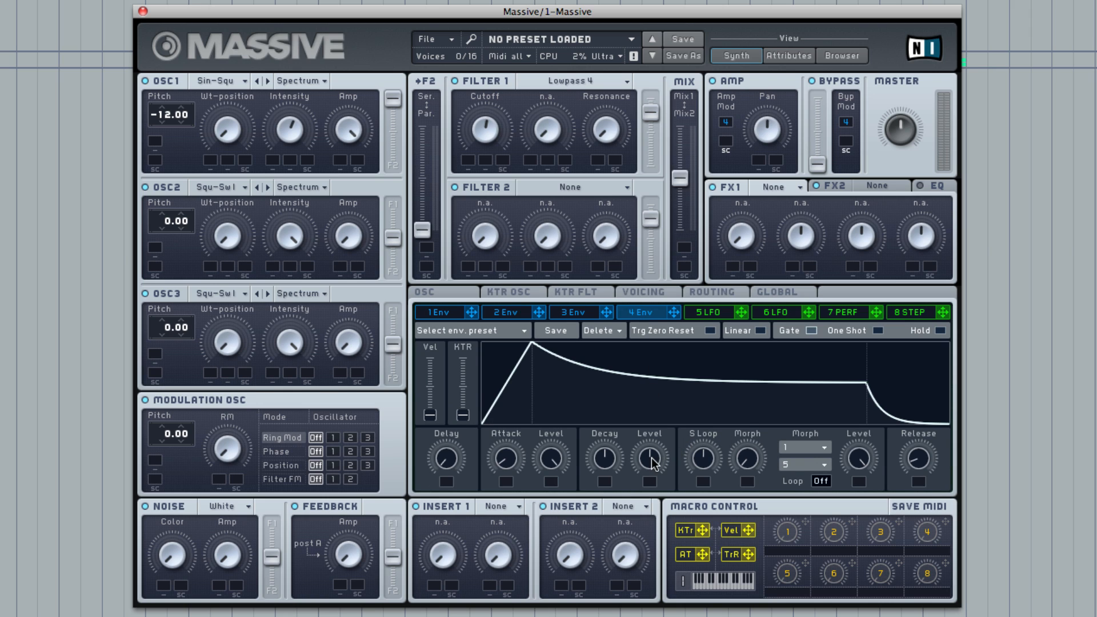
left_click_drag(655, 462, 652, 377)
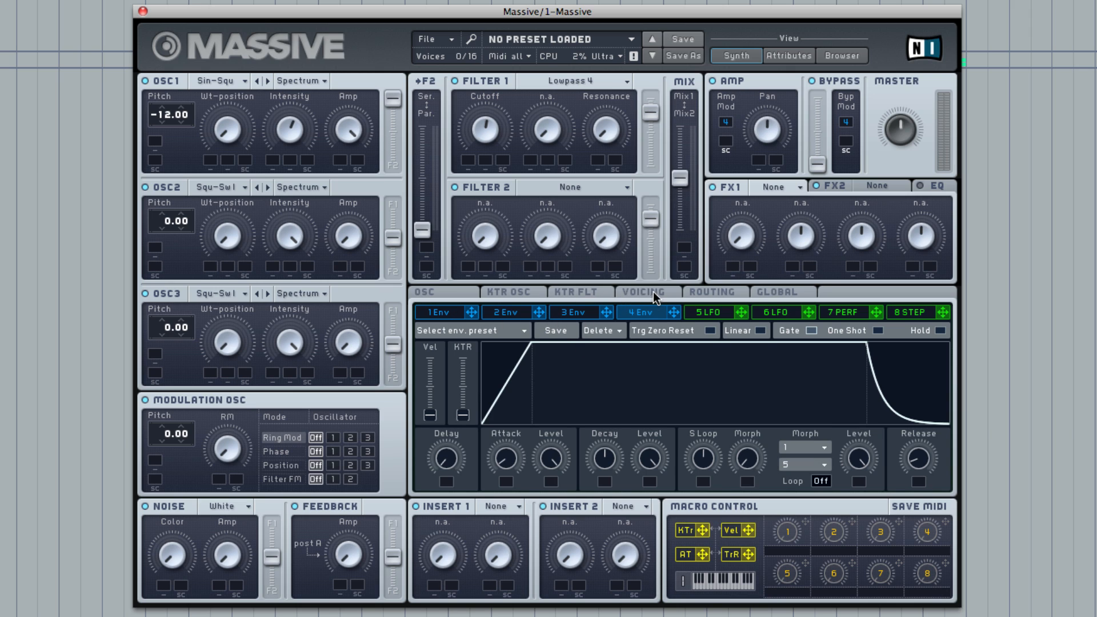
left_click(643, 292)
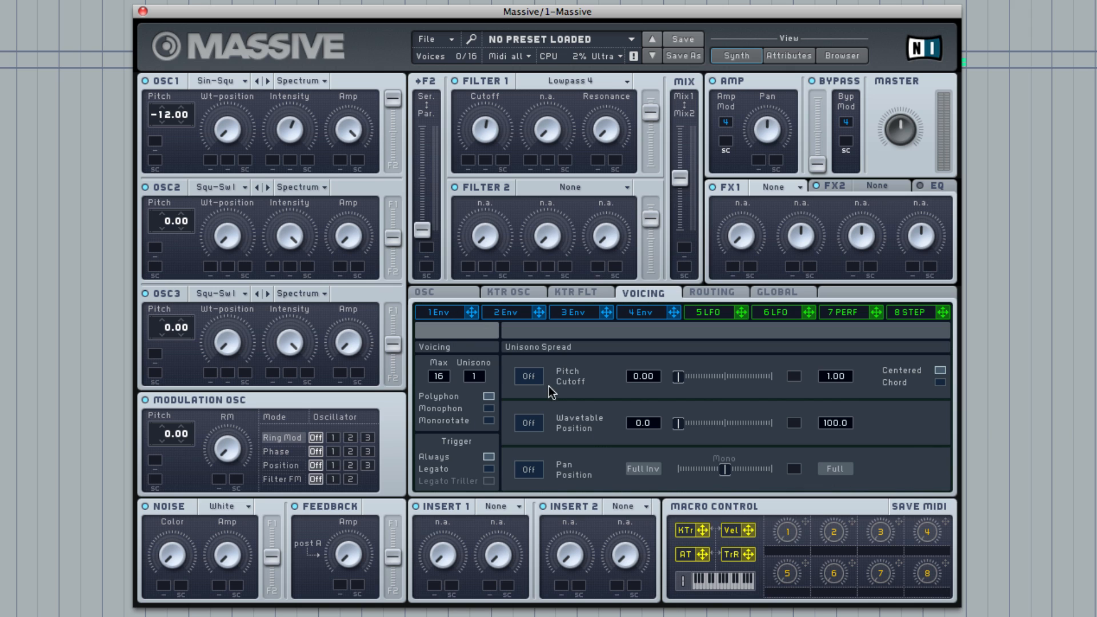
left_click(489, 409)
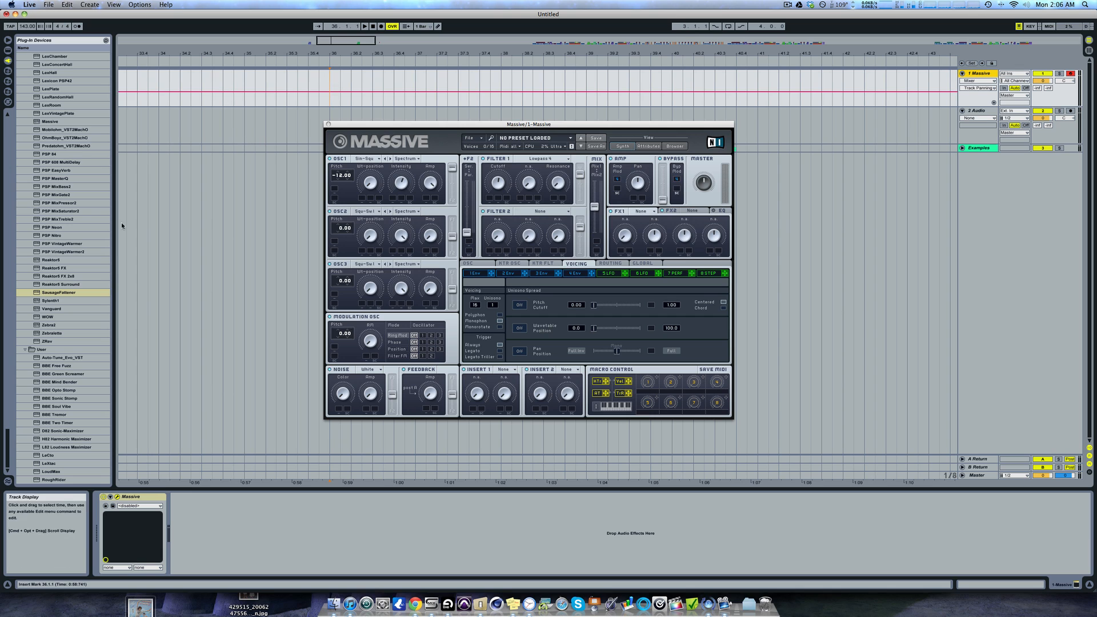
Add SausageFattener after Massive, raise its Fatness to about halfway, and bypass the device.
left_click_drag(46, 295, 231, 517)
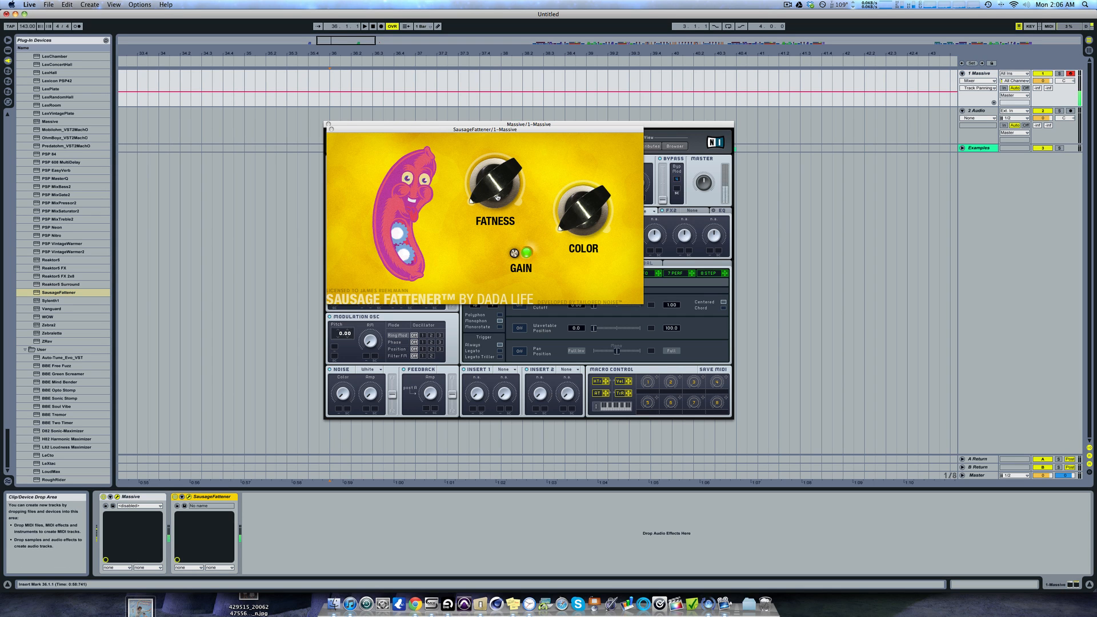
left_click_drag(497, 197, 486, 124)
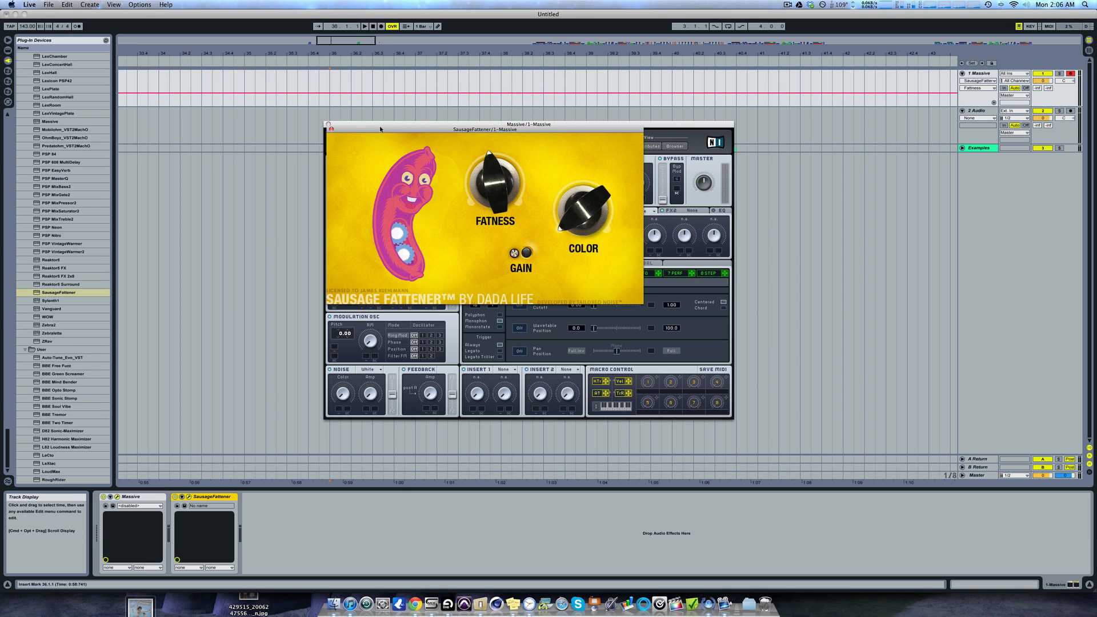
left_click(331, 130)
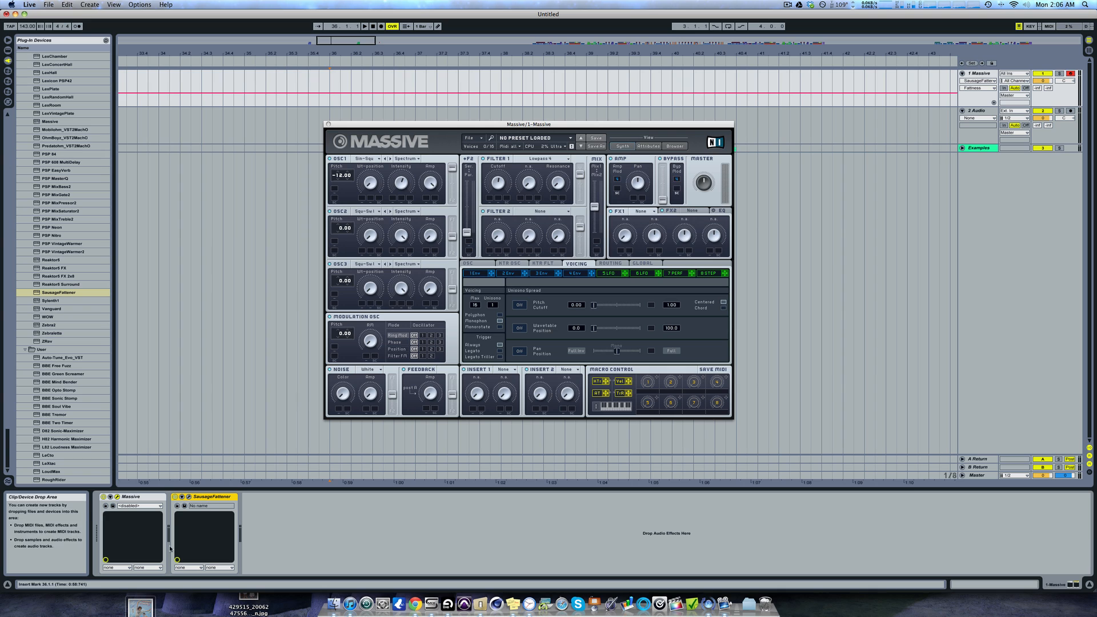
left_click(174, 497)
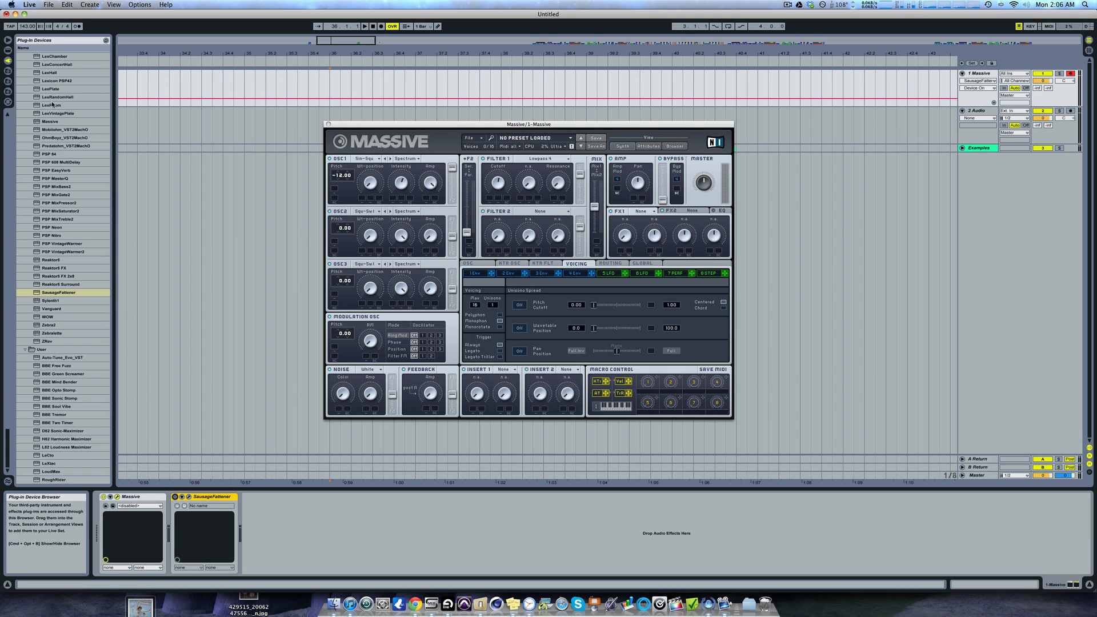
Add a Compressor after SausageFattener with a -24.1 dB threshold and a 4.41 ratio.
left_click(8, 50)
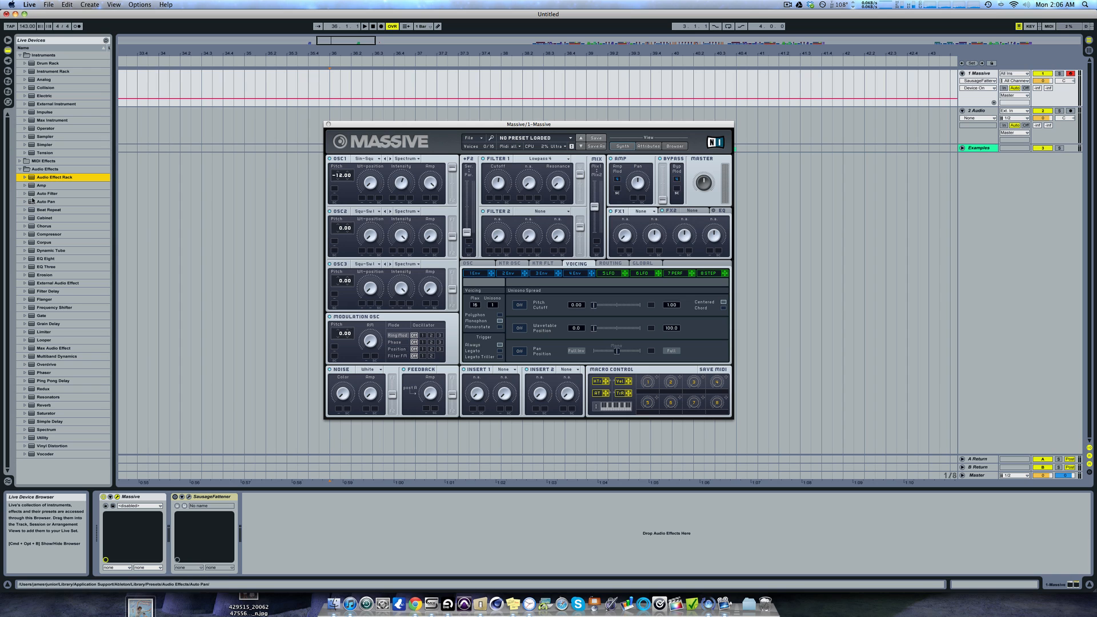
left_click_drag(36, 235, 317, 530)
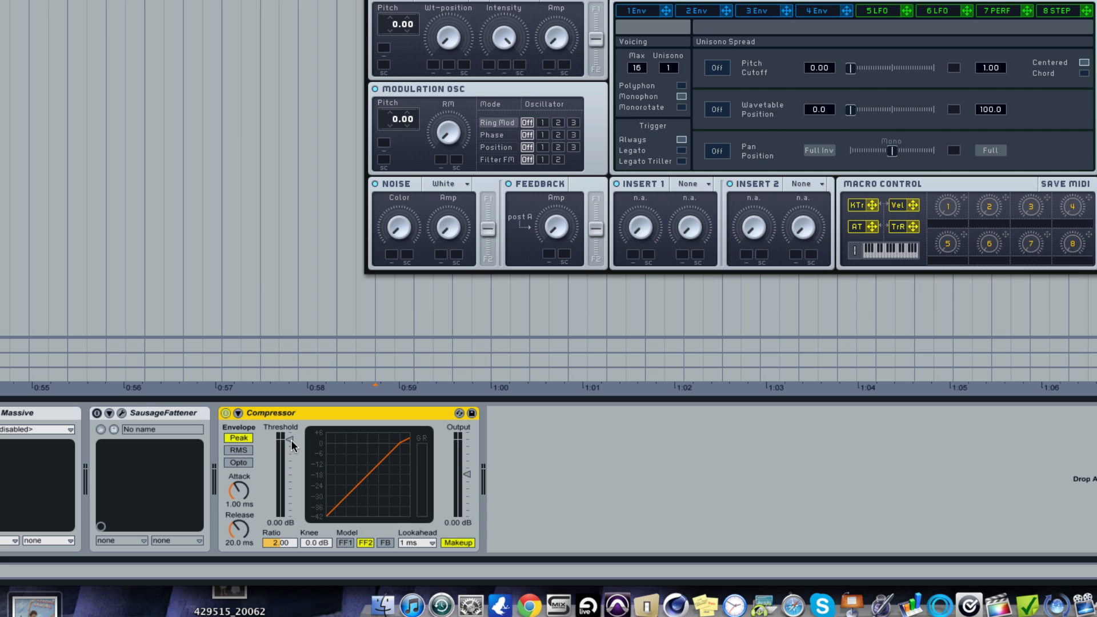
left_click_drag(290, 438, 290, 464)
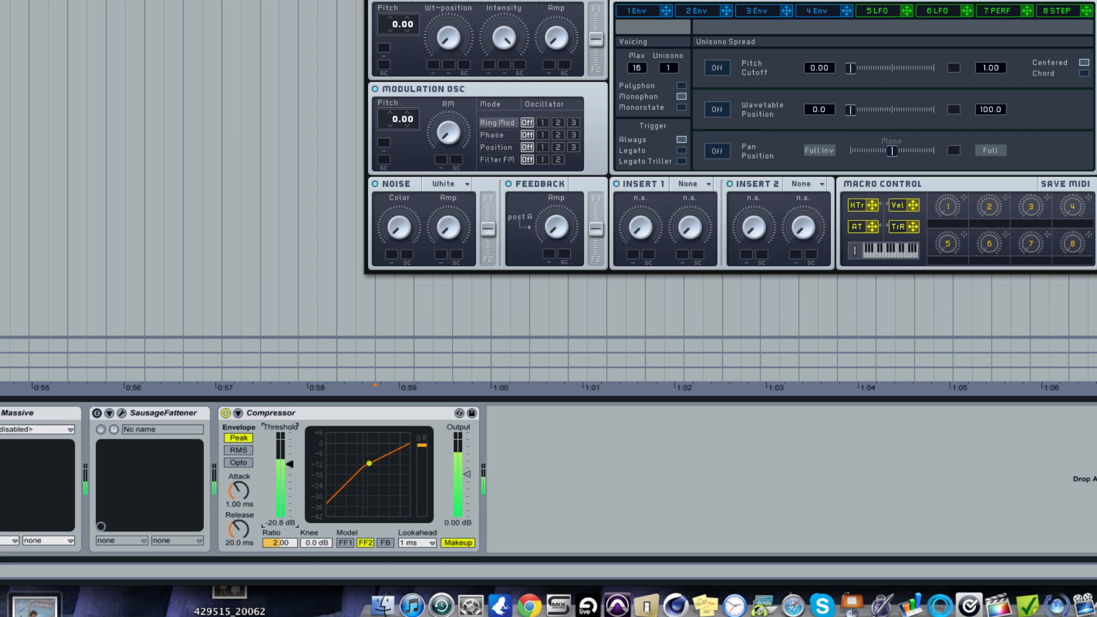
left_click_drag(279, 543, 279, 511)
left_click(292, 465)
left_click_drag(291, 465, 290, 469)
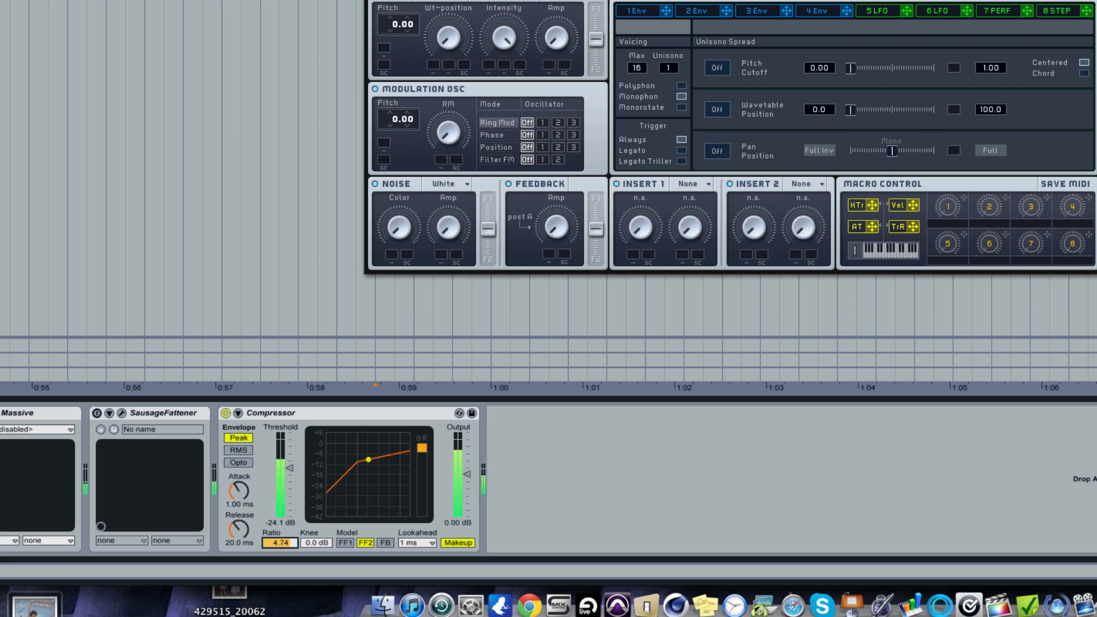
left_click_drag(286, 541, 286, 548)
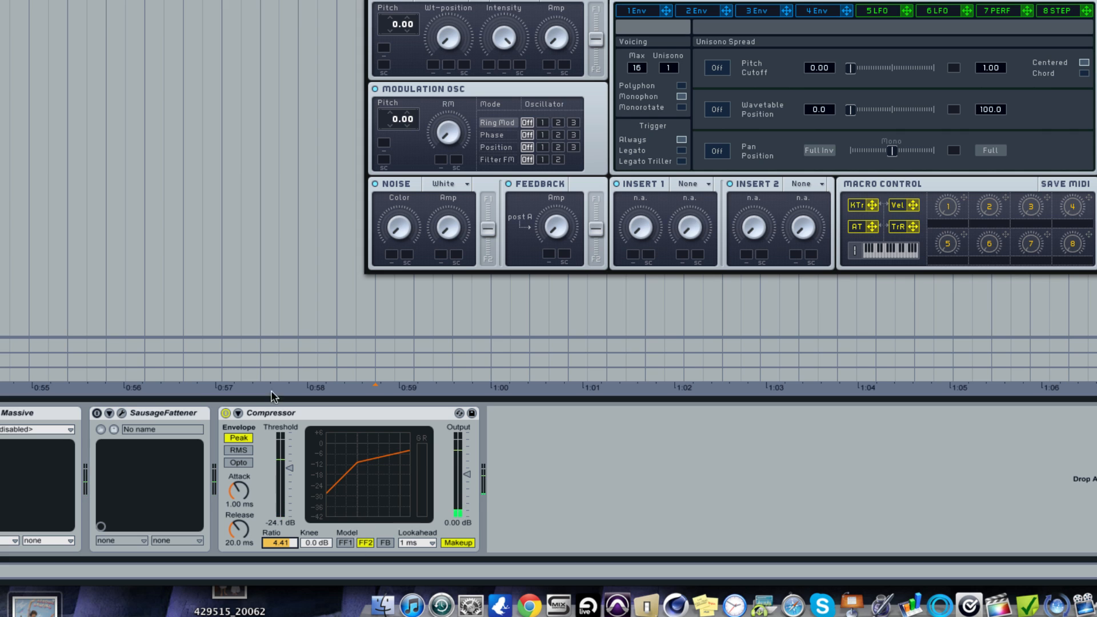
Append a second Compressor with -21.5 dB threshold, infinite ratio, 0.46 ms attack and 7.17 ms release, plus an Auto Filter low-passing at 492 Hz.
left_click_drag(0, 171, 519, 463)
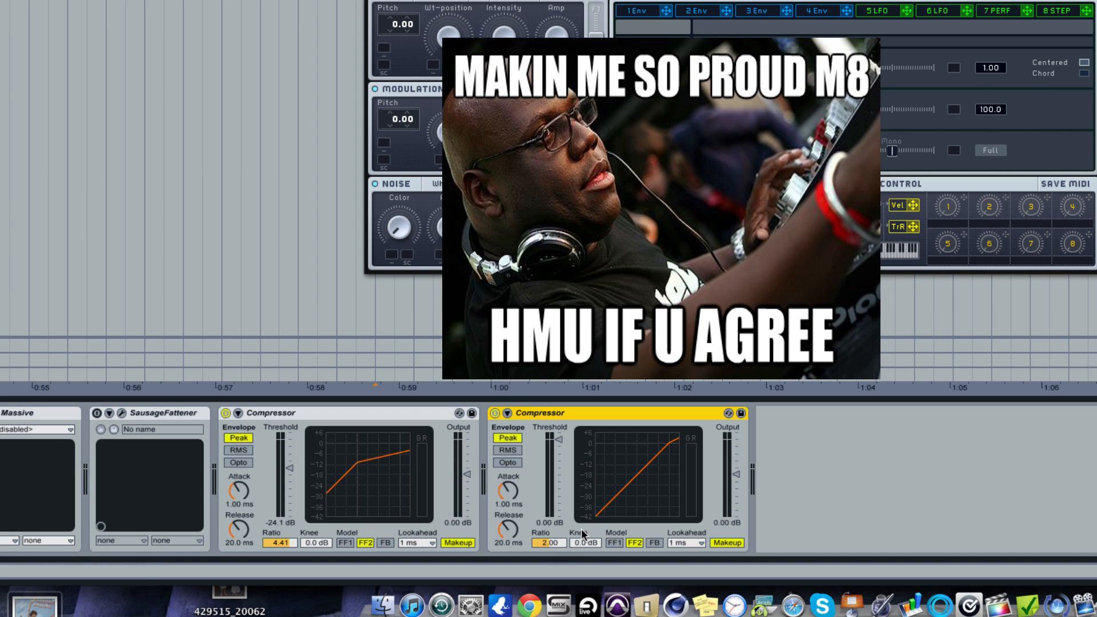
left_click_drag(559, 440, 559, 456)
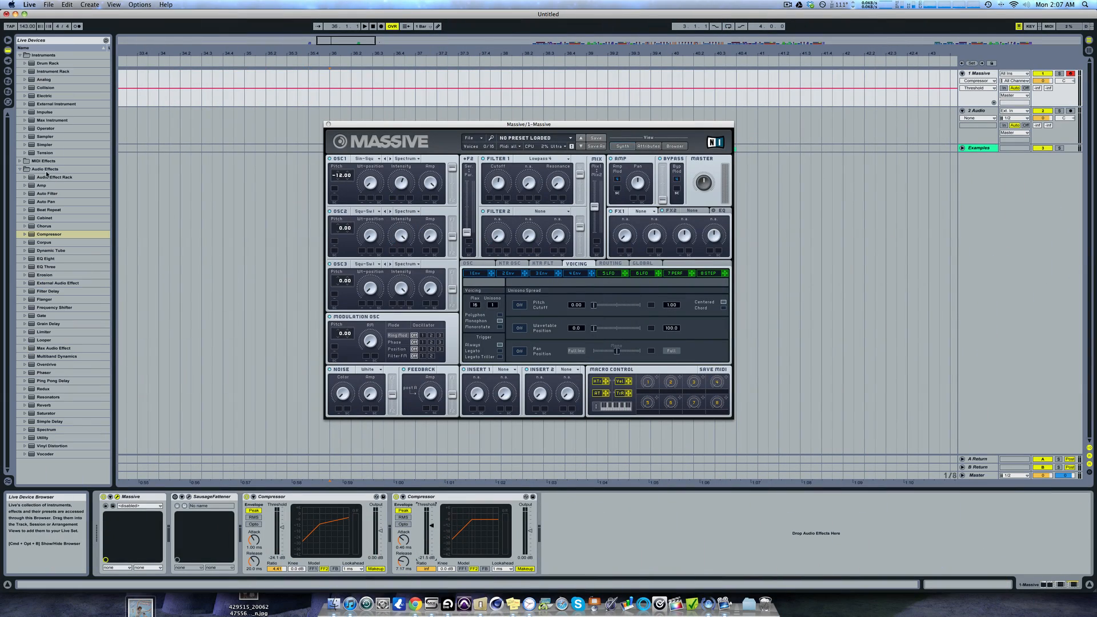
left_click_drag(33, 195, 571, 514)
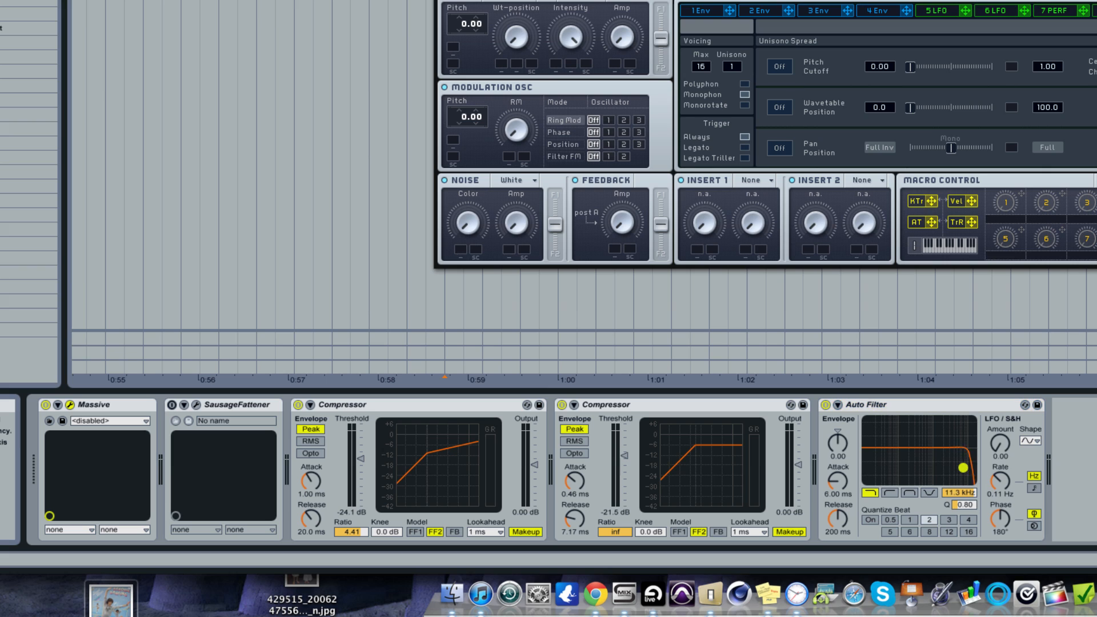
left_click_drag(963, 467, 913, 466)
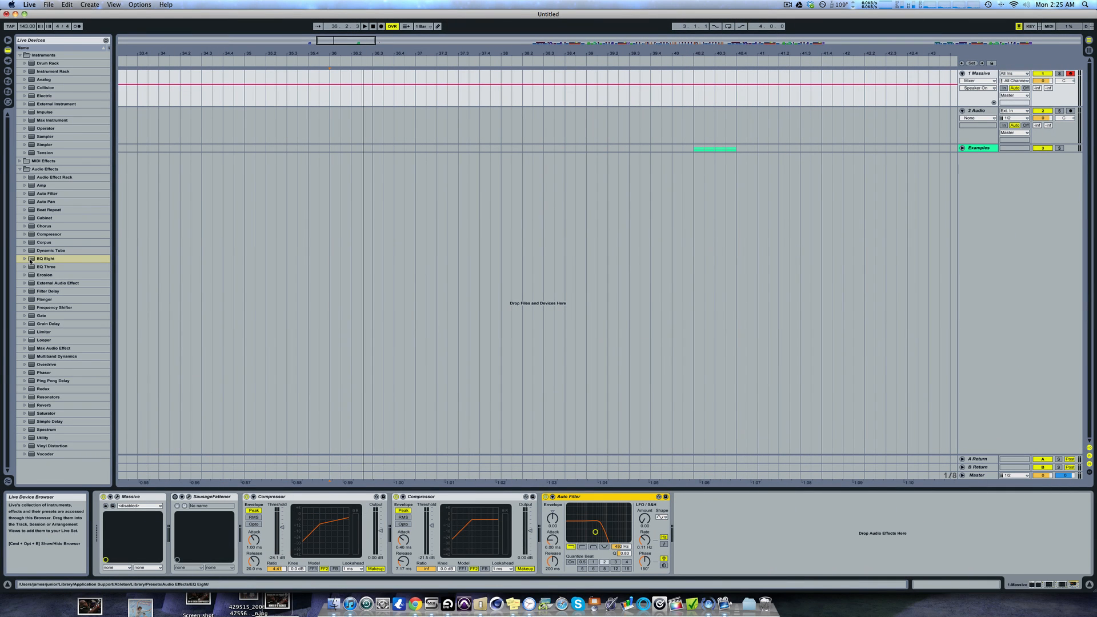
Add EQ Eight after the Auto Filter and boost band 1 by about 3.4 dB near 81 Hz during playback.
left_click_drag(30, 261, 785, 502)
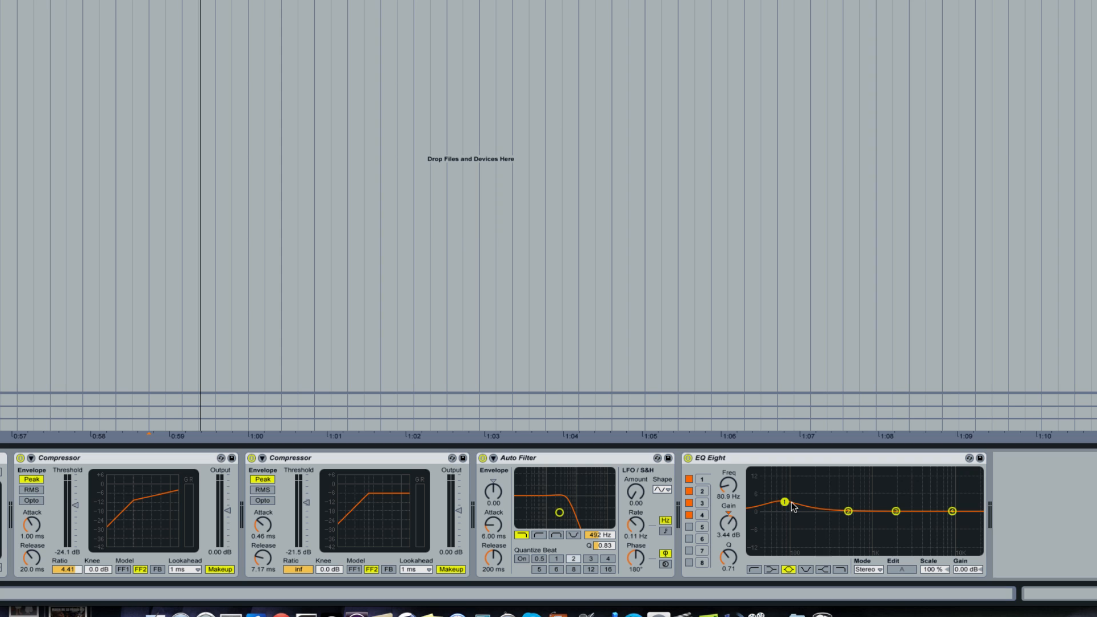
key("space")
left_click_drag(786, 507, 786, 504)
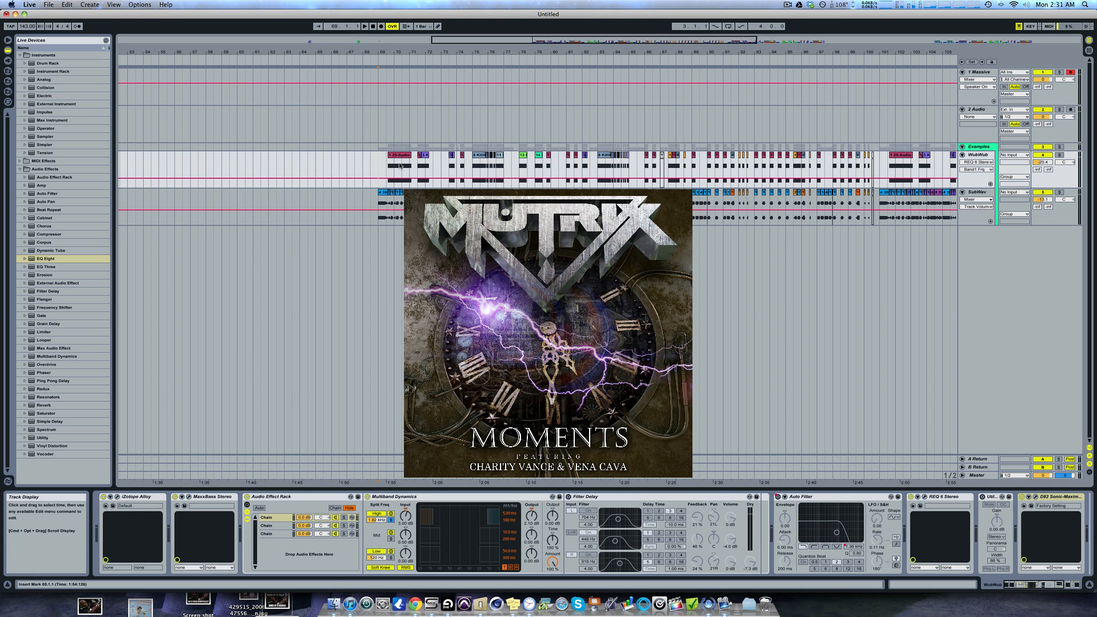
Inspect the device chains of the WubWub and SubWav tracks, and play the arrangement with the Examples group soloed.
left_click(400, 166)
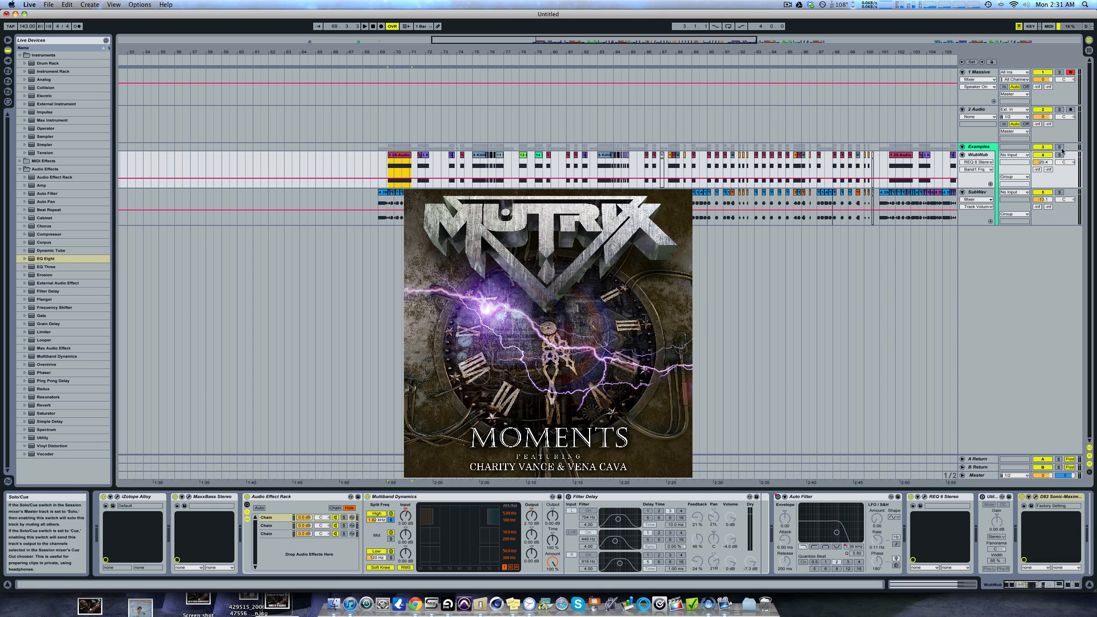
left_click(378, 196)
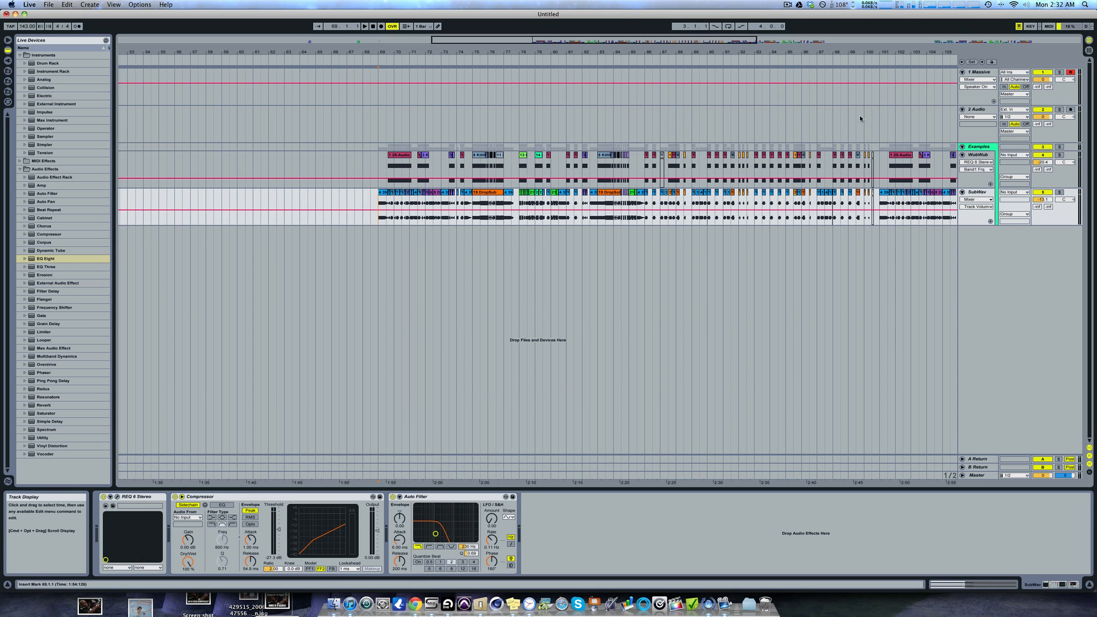
left_click(1059, 147)
key("space")
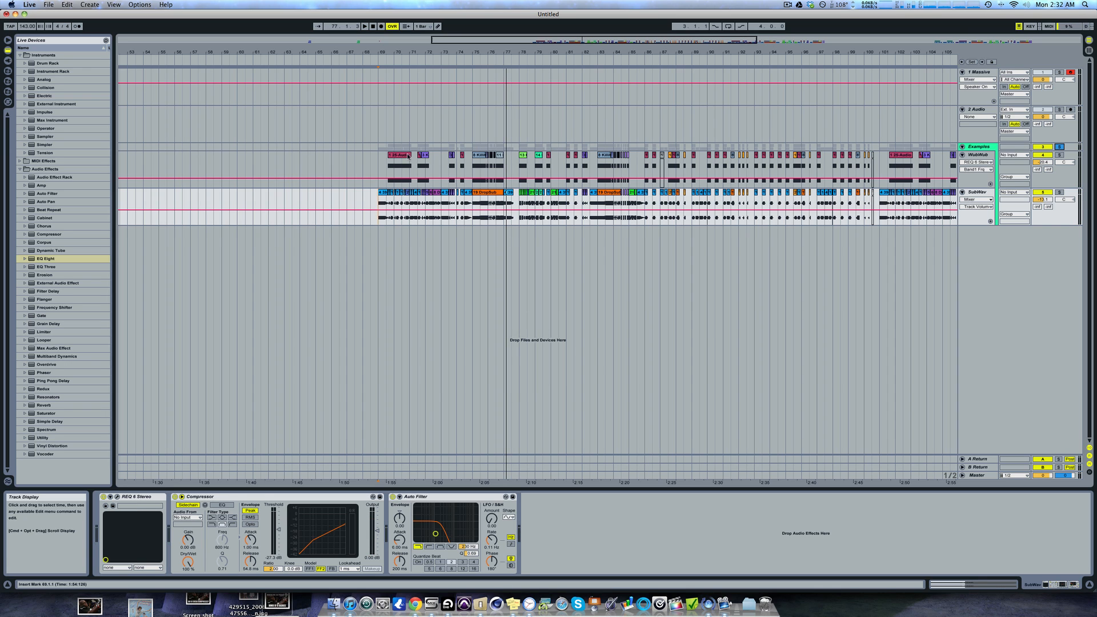
Solo the WubWub track from its first clip and open its REQ 6 Stereo equalizer for inspection.
left_click(407, 156)
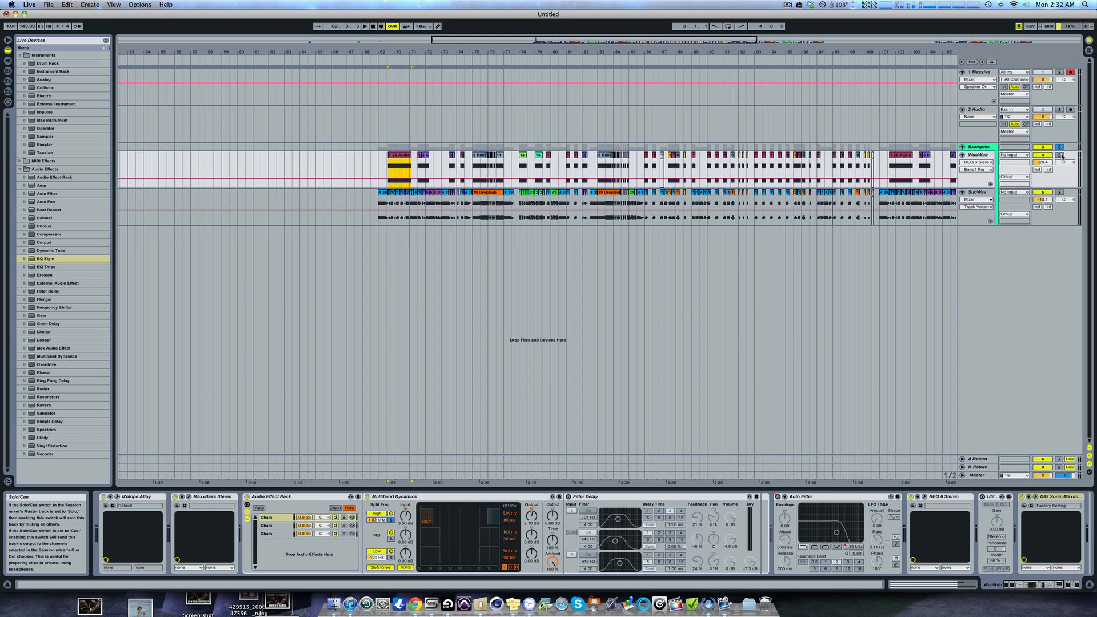
left_click(1060, 155)
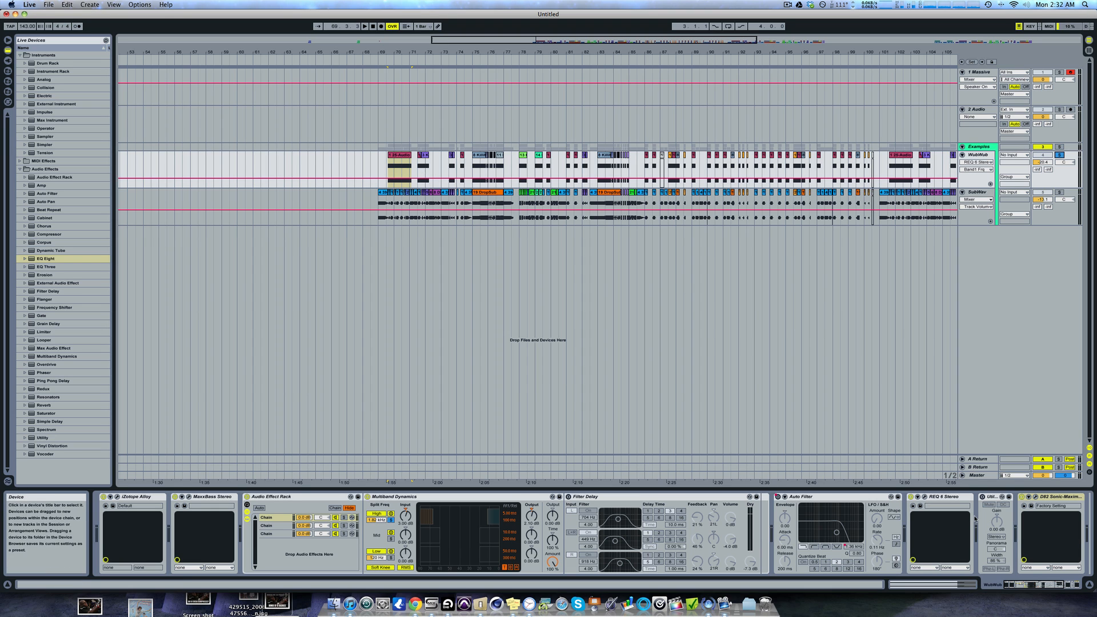
left_click(957, 517)
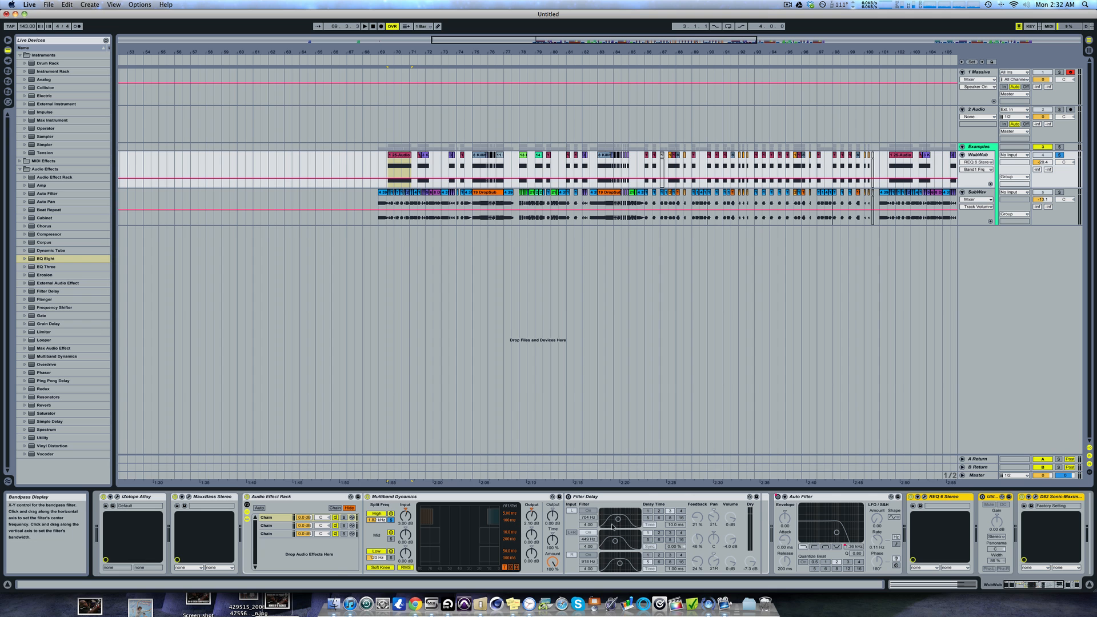
scroll(610, 525, "right", 4)
left_click(813, 498)
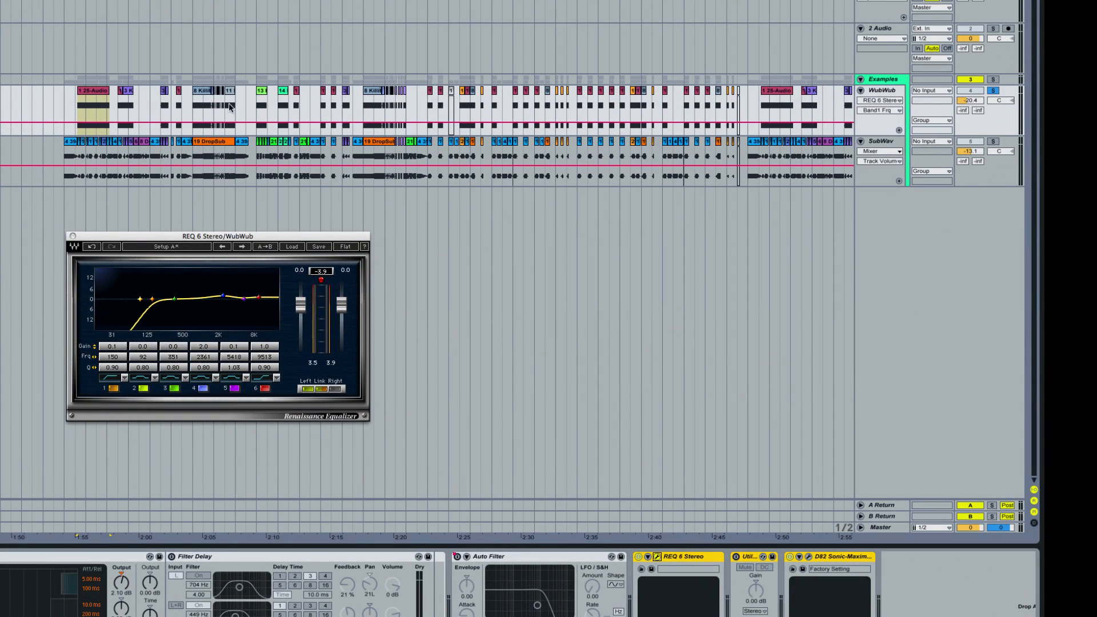
Play the standalone DropSub clip on the SubWav track and select the first faded DropSub clip beneath the WubWub clip.
key("space")
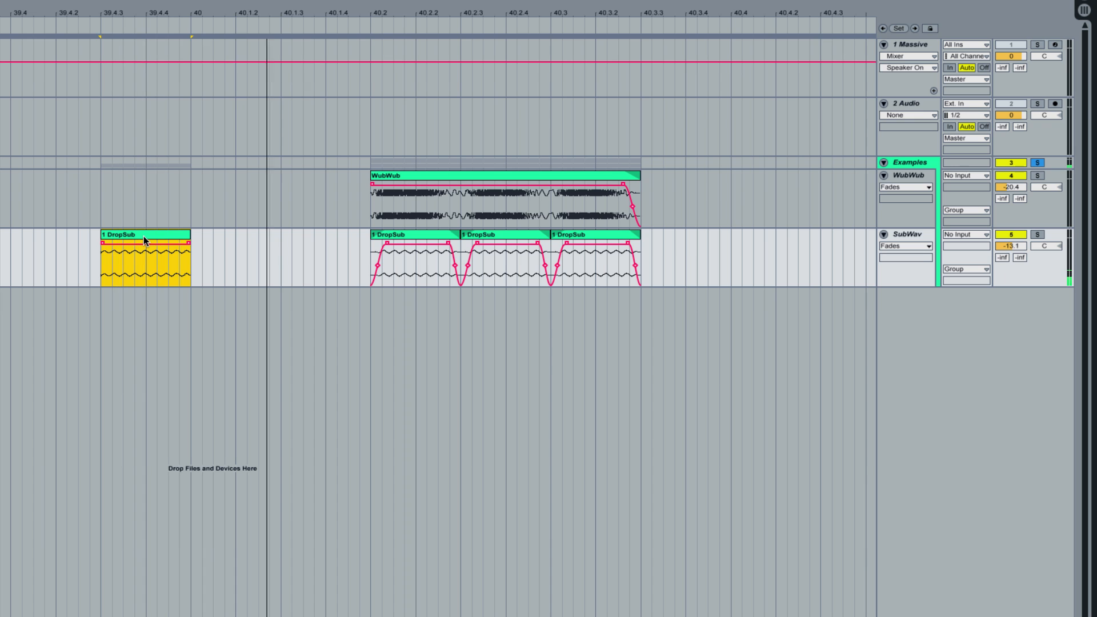
left_click(395, 234)
scroll(470, 245, "right", 5)
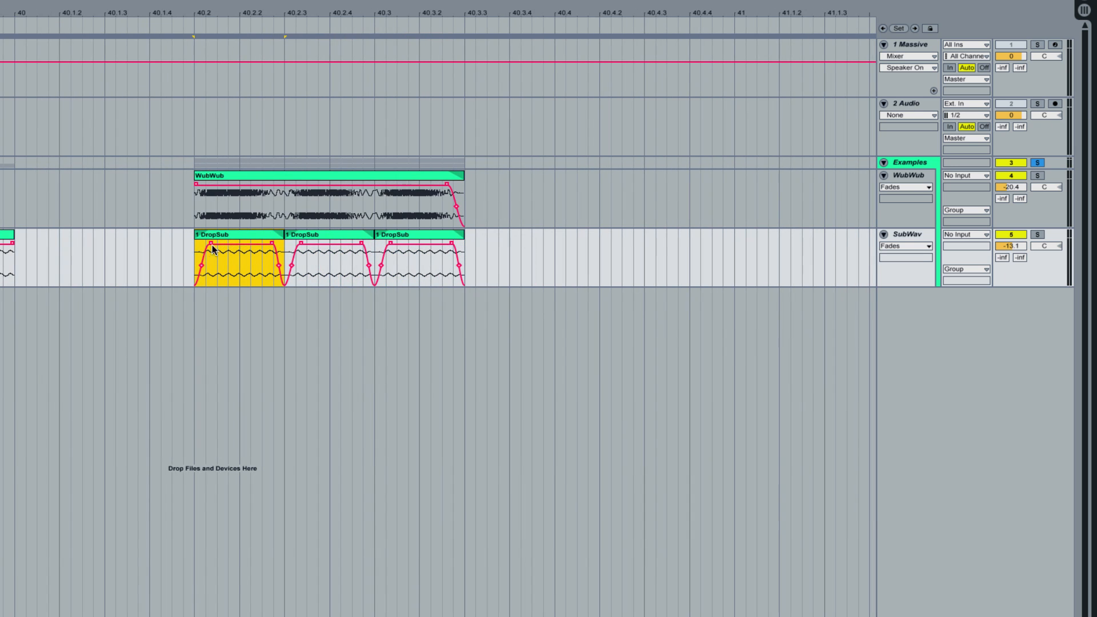
Check the envelope display choices for the SubWav track and keep Fades selected.
scroll(729, 231, "left", 9)
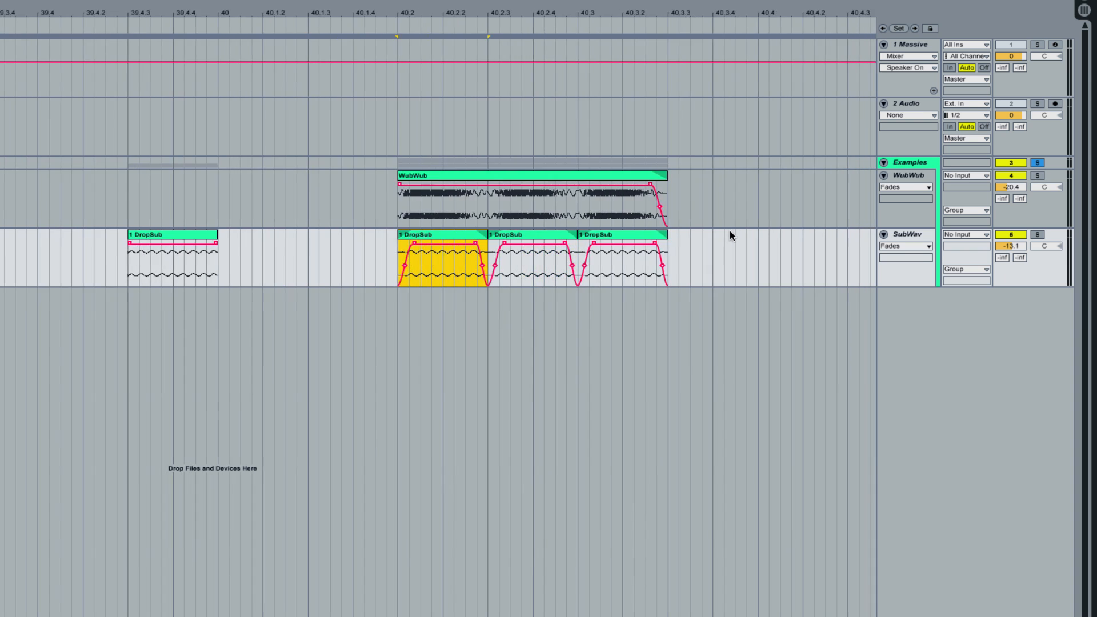
left_click(926, 247)
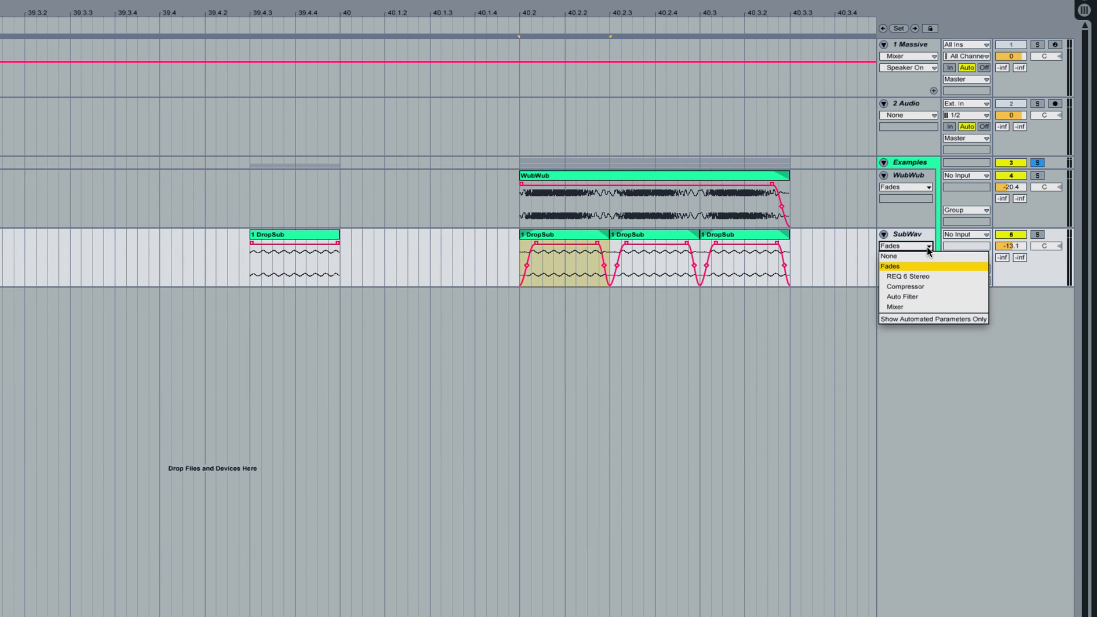
left_click(927, 262)
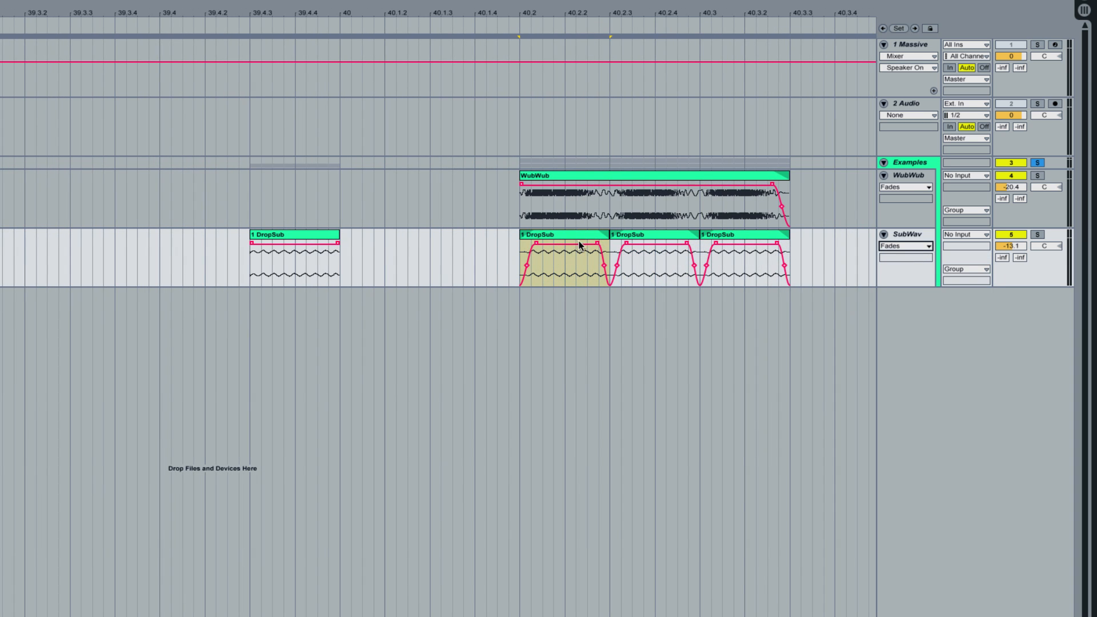
Play the WubWub clip above the three faded DropSub clips with only the WubWub track soloed.
left_click(599, 183)
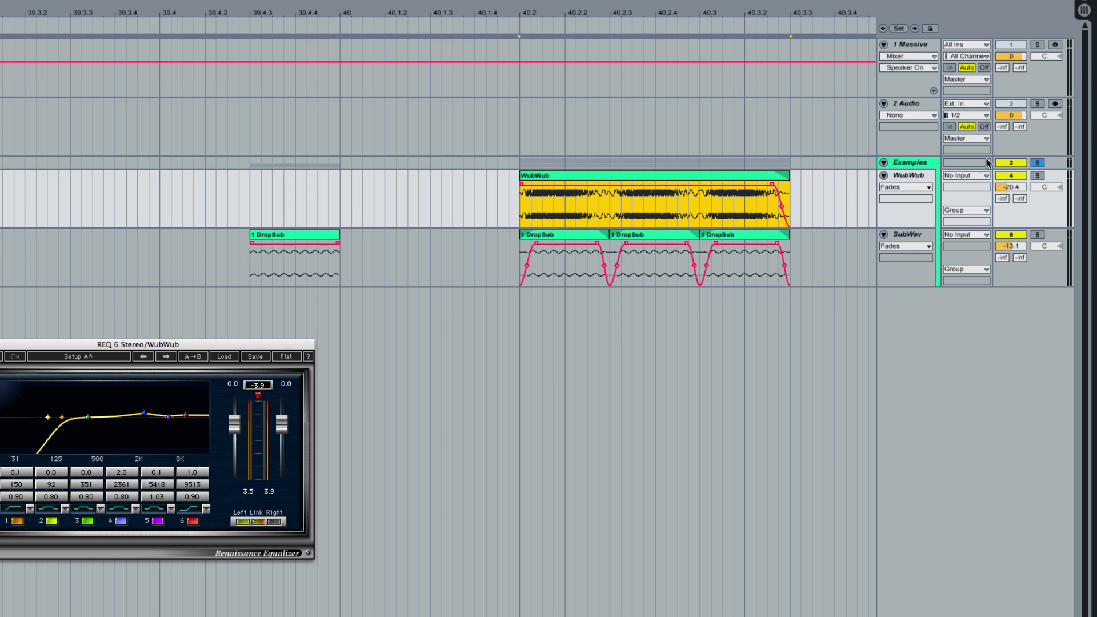
left_click(1037, 175)
key("space")
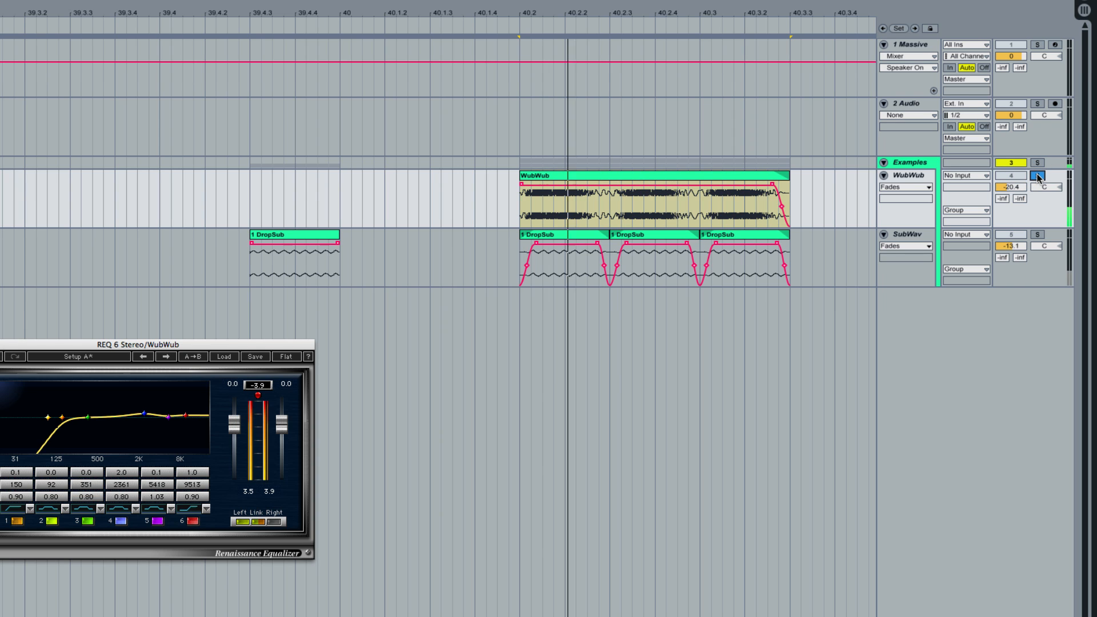
key("space")
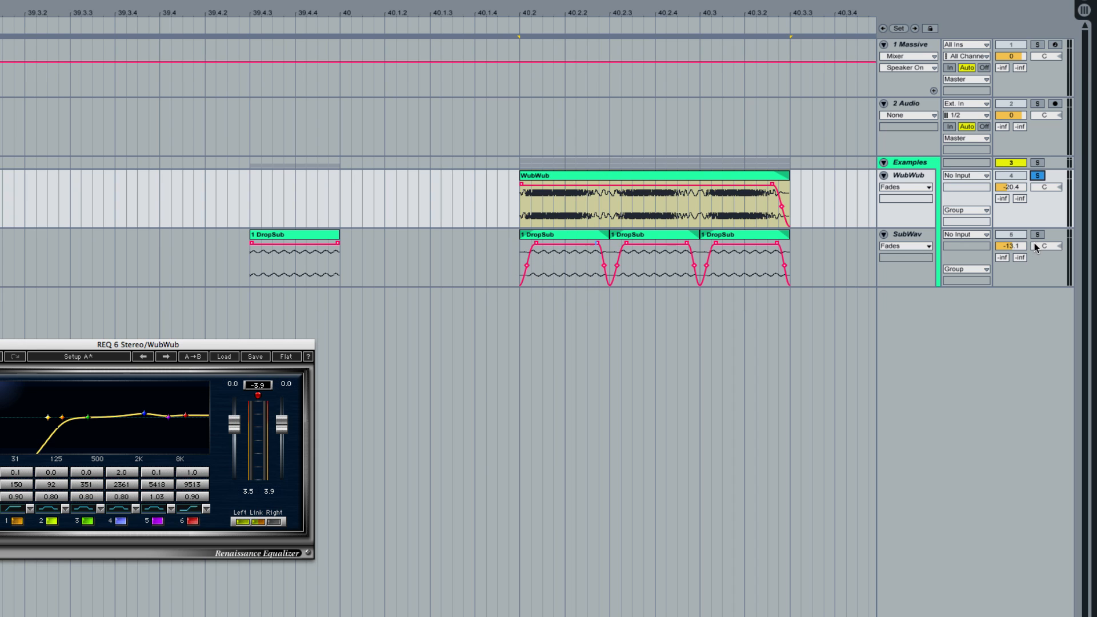
Play the same section with the whole Examples group soloed, and again with only the SubWav track soloed.
left_click(1037, 162)
key("space")
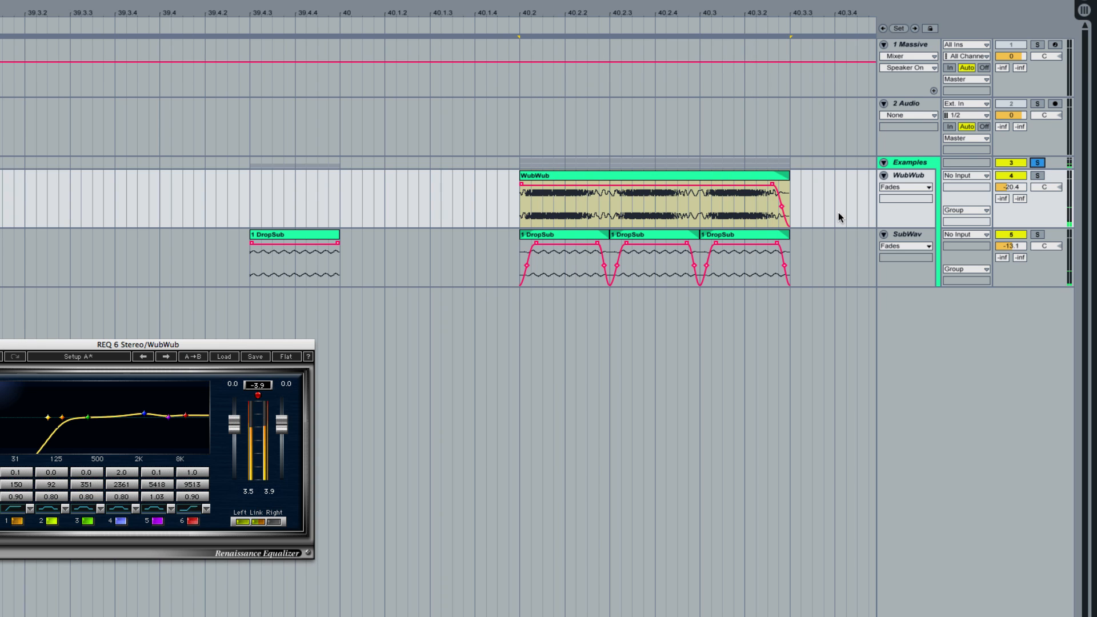
left_click(1037, 234)
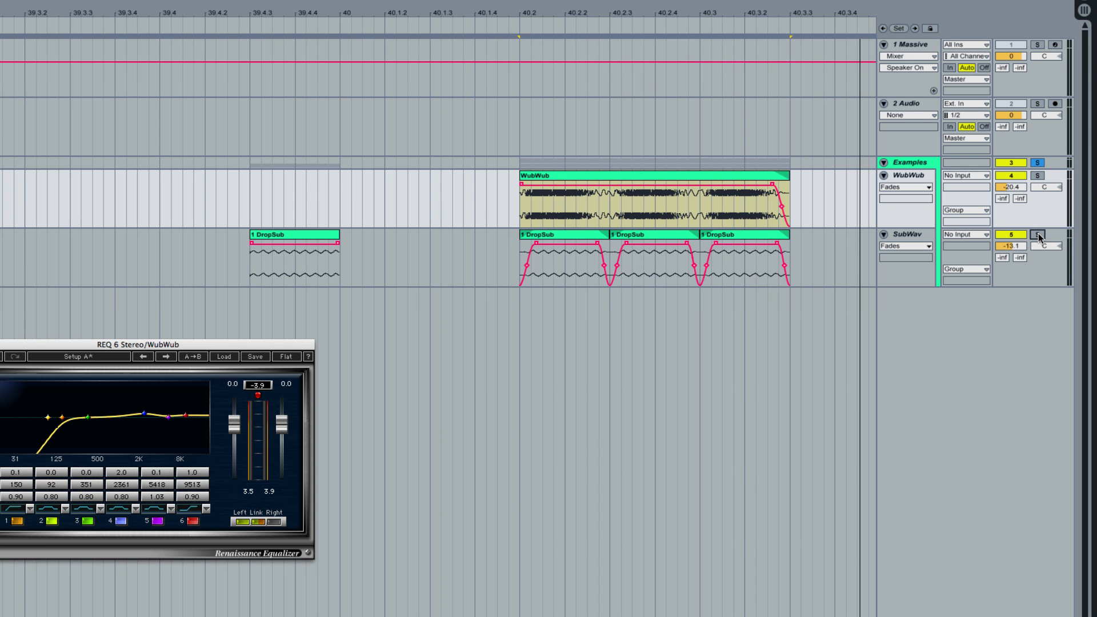
key("space")
key("space")
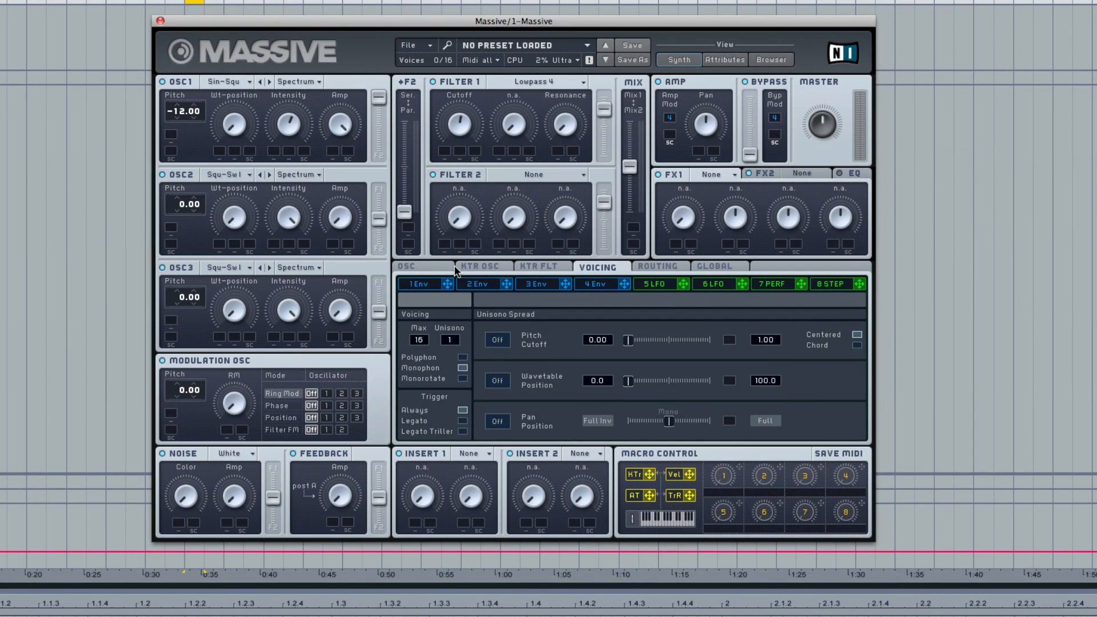
Set the downward pitchbend range in Massive's oscillator settings to -24.00.
left_click(483, 256)
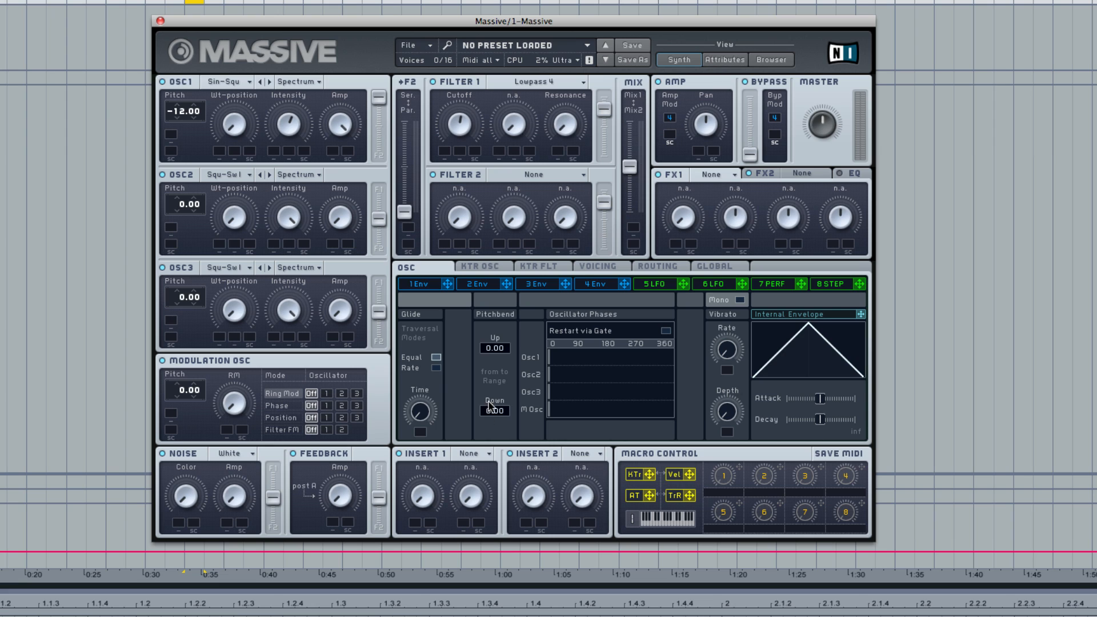
left_click_drag(489, 411, 495, 524)
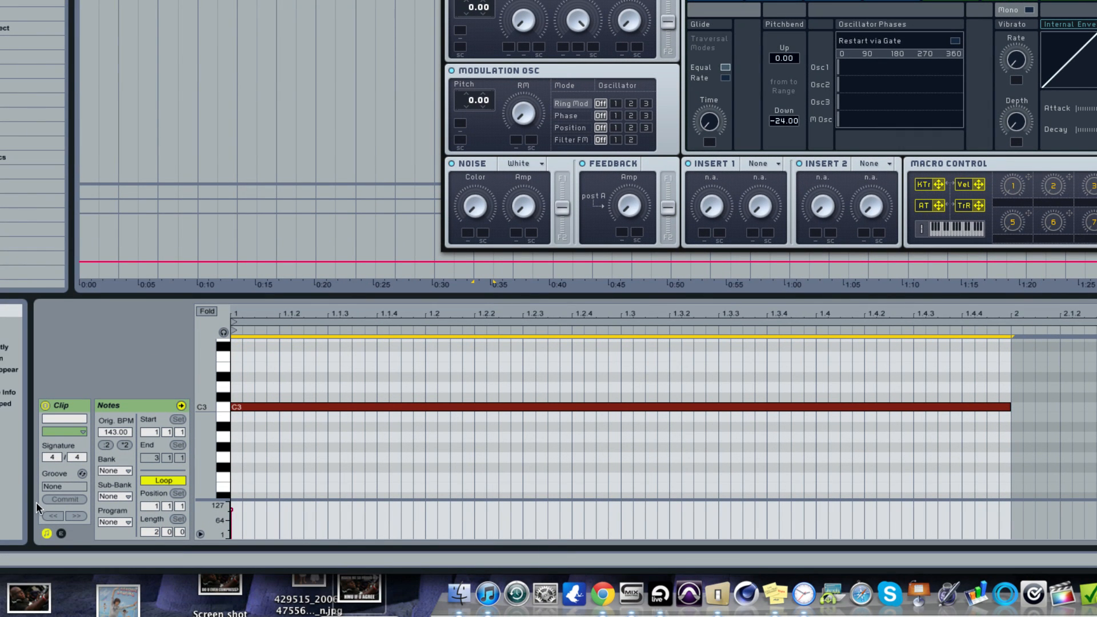
Shape the MIDI clip's Pitch Bend envelope to ramp from the centre near its start to the minimum near beat 2, and play it.
left_click(61, 534)
left_click(228, 446)
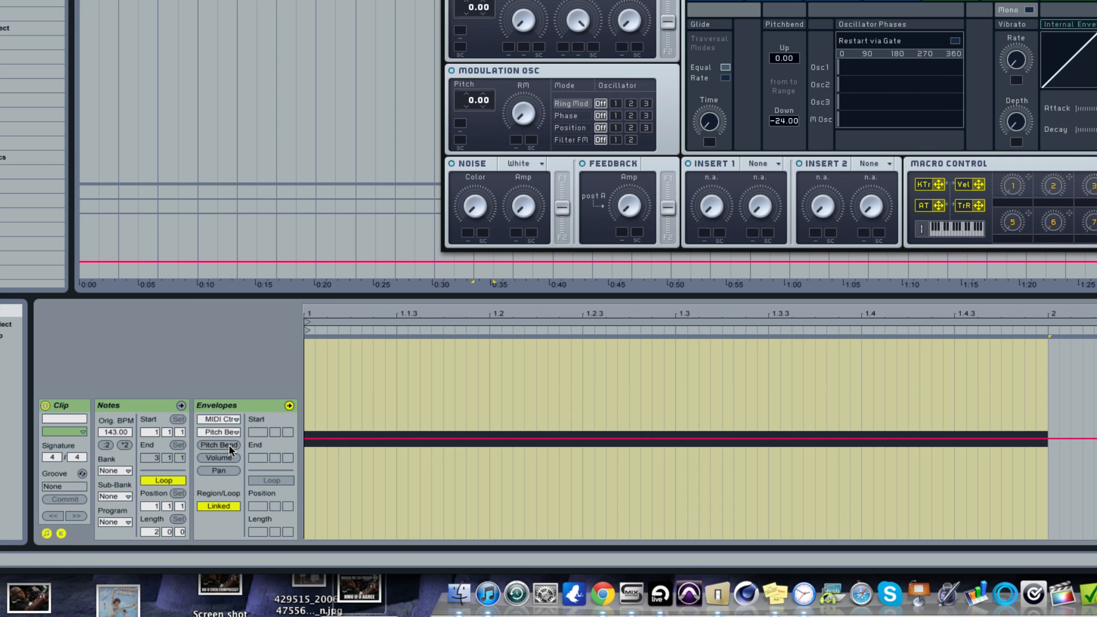
left_click(325, 439)
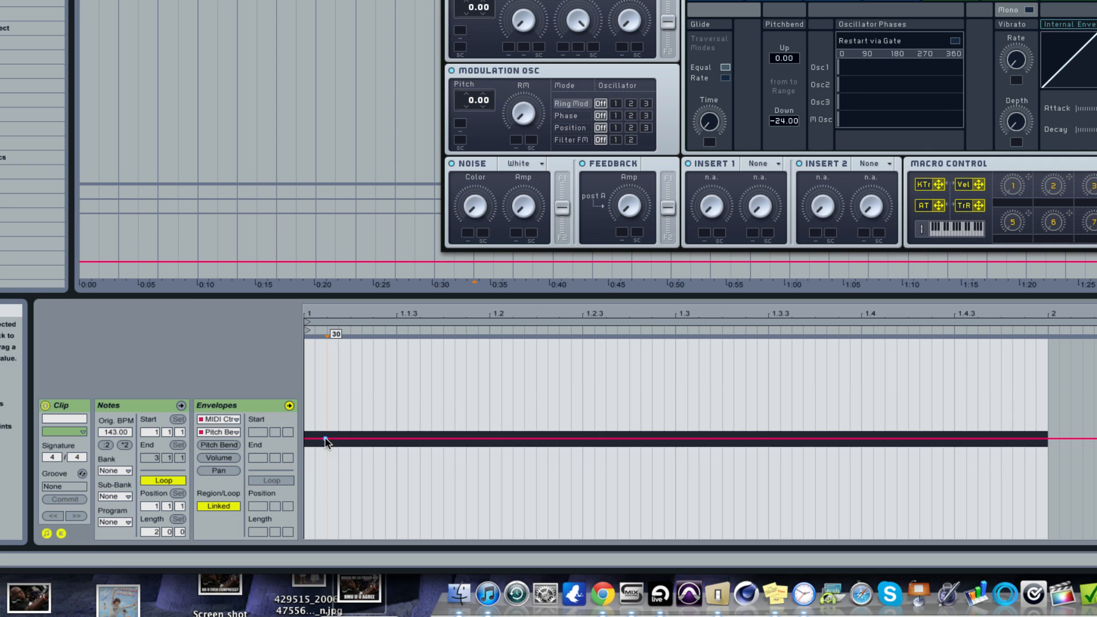
left_click(1037, 439)
left_click_drag(1037, 439, 1037, 537)
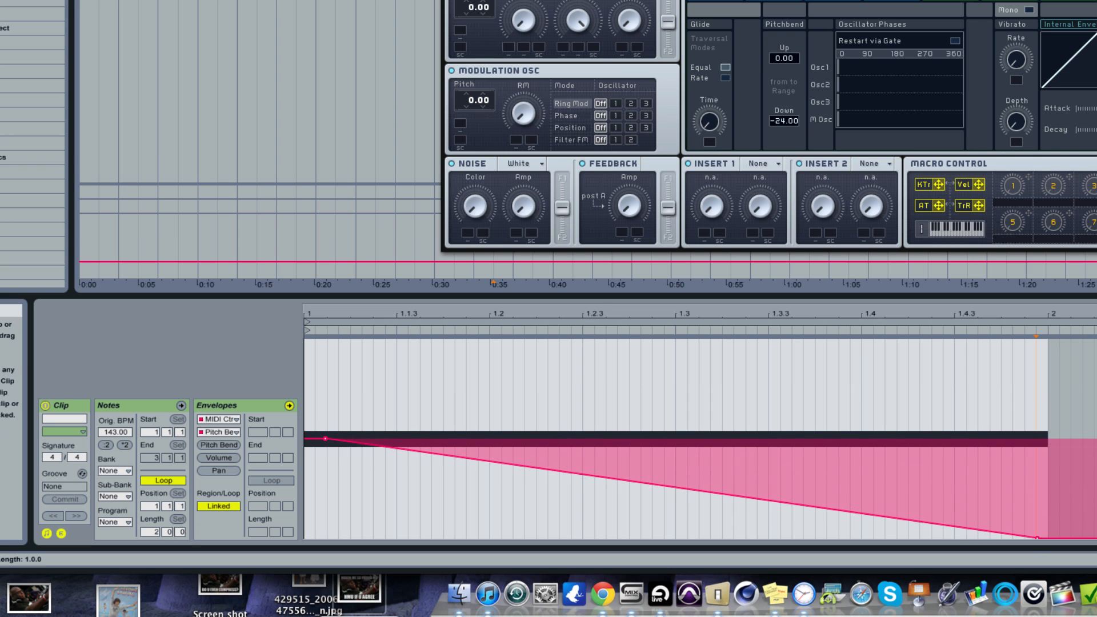
key("space")
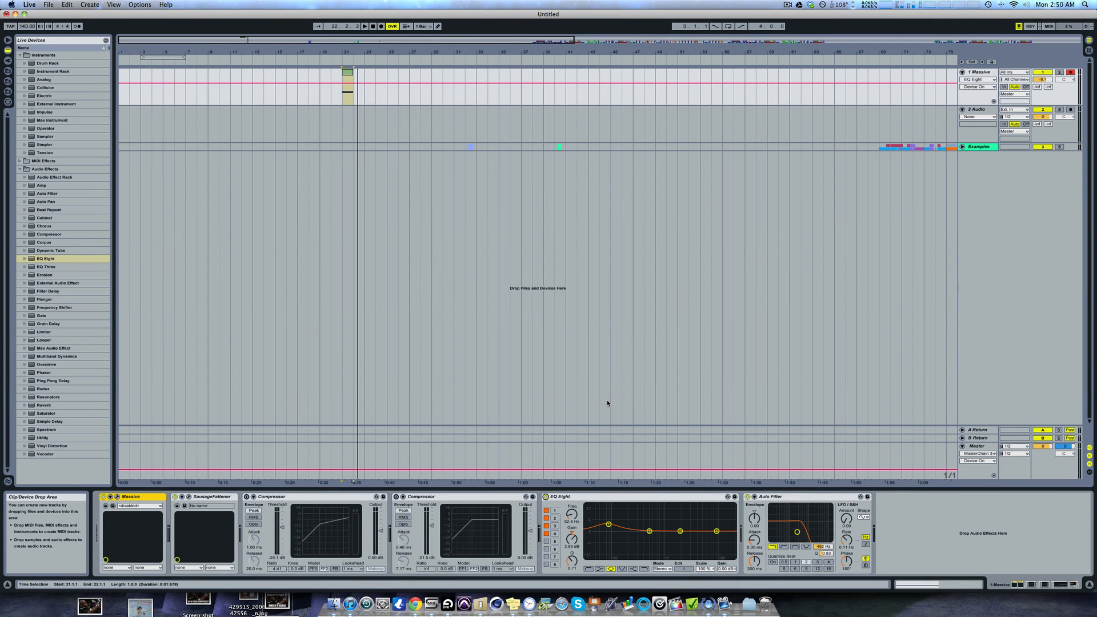
Group all devices in the track's chain, from Massive through Auto Filter, into one Instrument Rack.
left_click(770, 498)
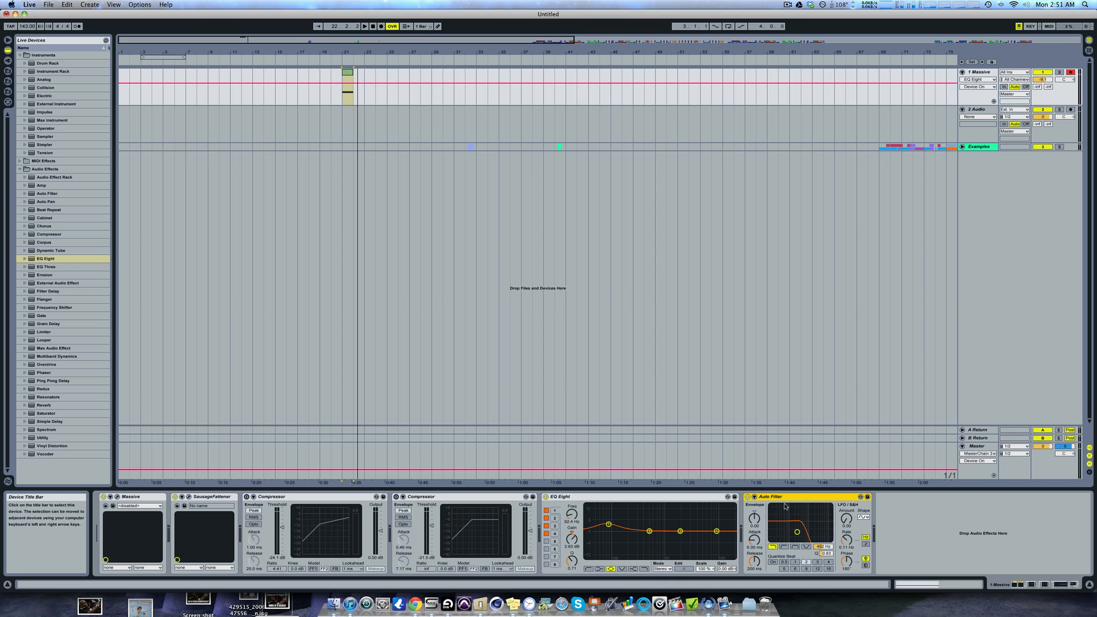
left_click(137, 500, "shift")
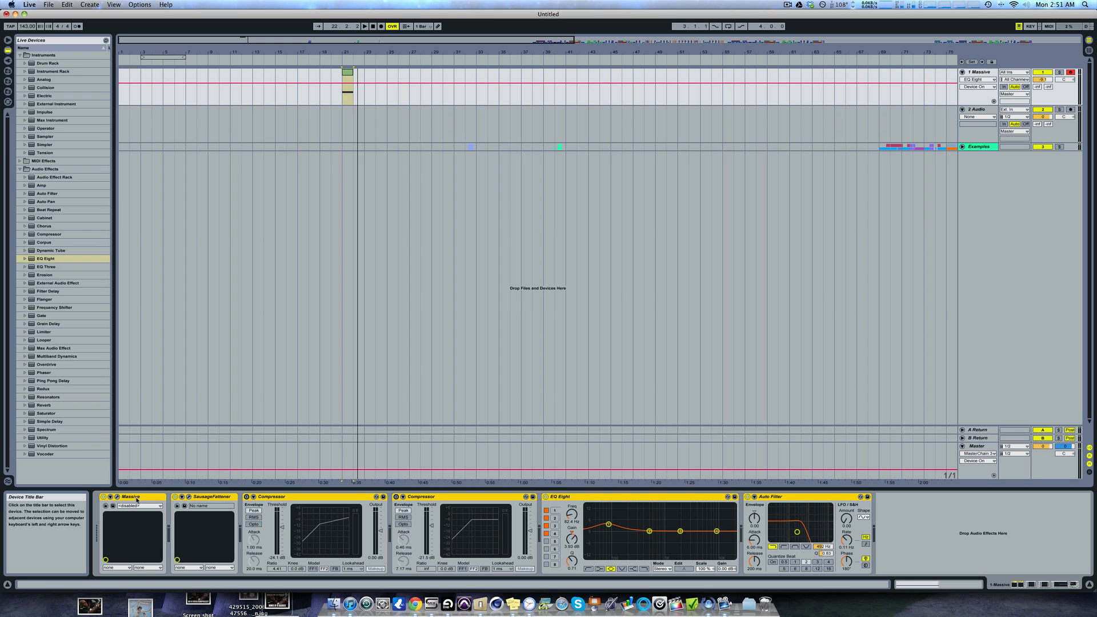
key("super+g")
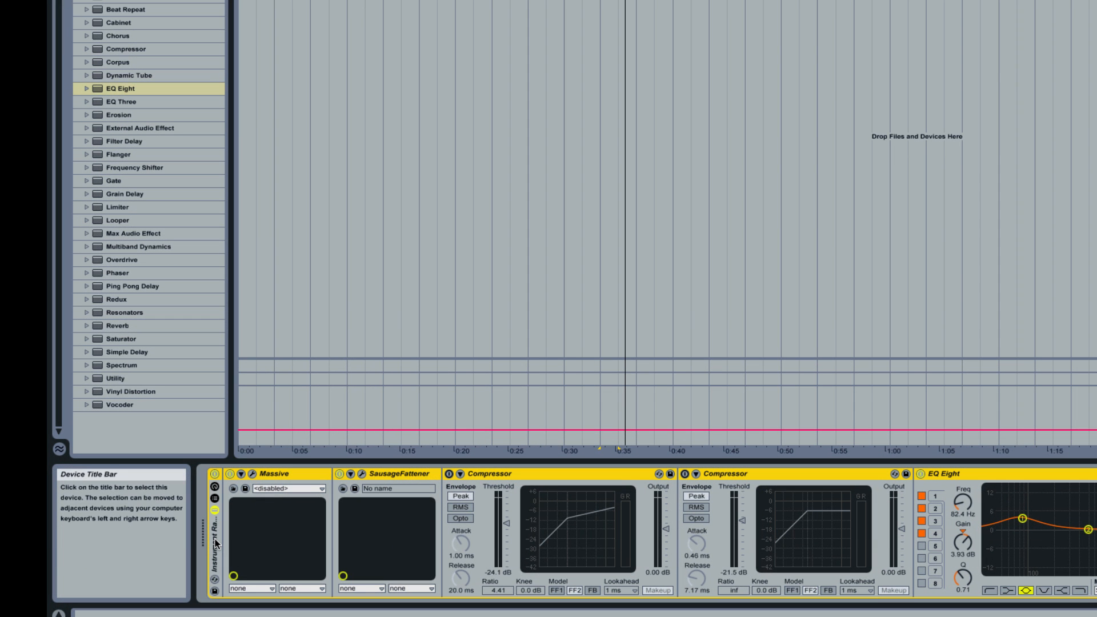
Save the Instrument Rack as a preset named SUbBassTutorial.
left_click(214, 592)
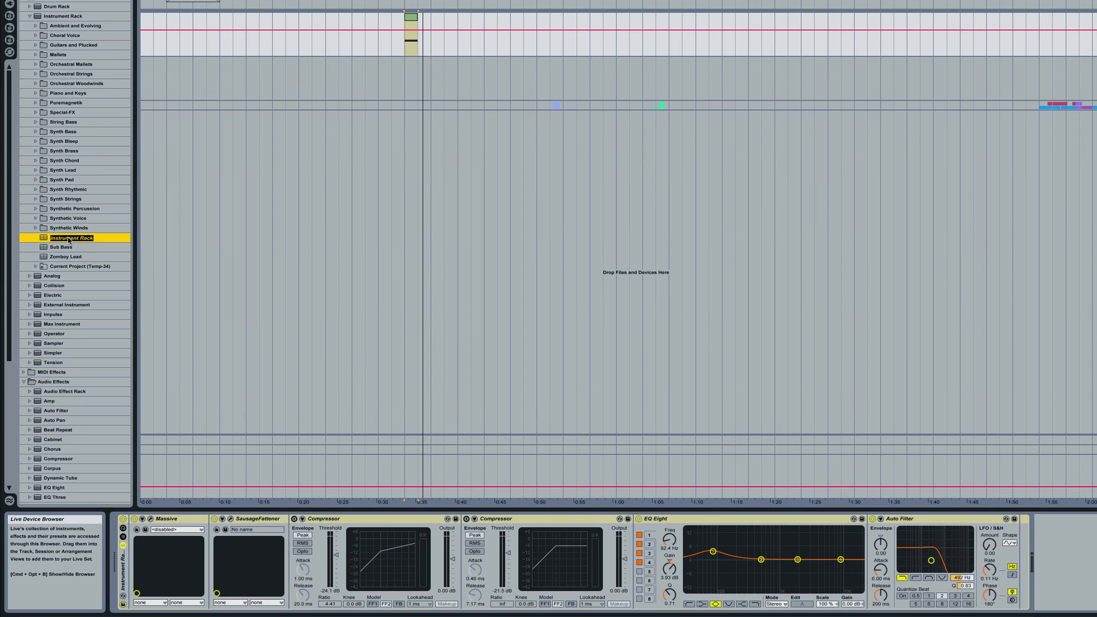
type("Sub")
key("Return")
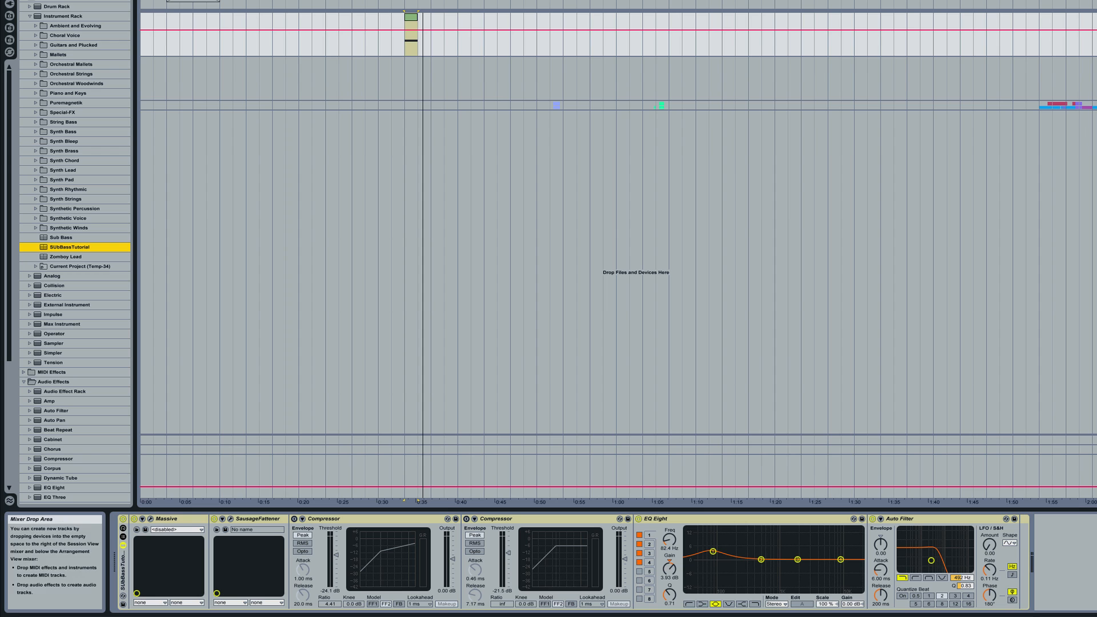
Load the SUbBassTutorial preset onto a new track below the Examples group and unfold that track.
left_click(1088, 118)
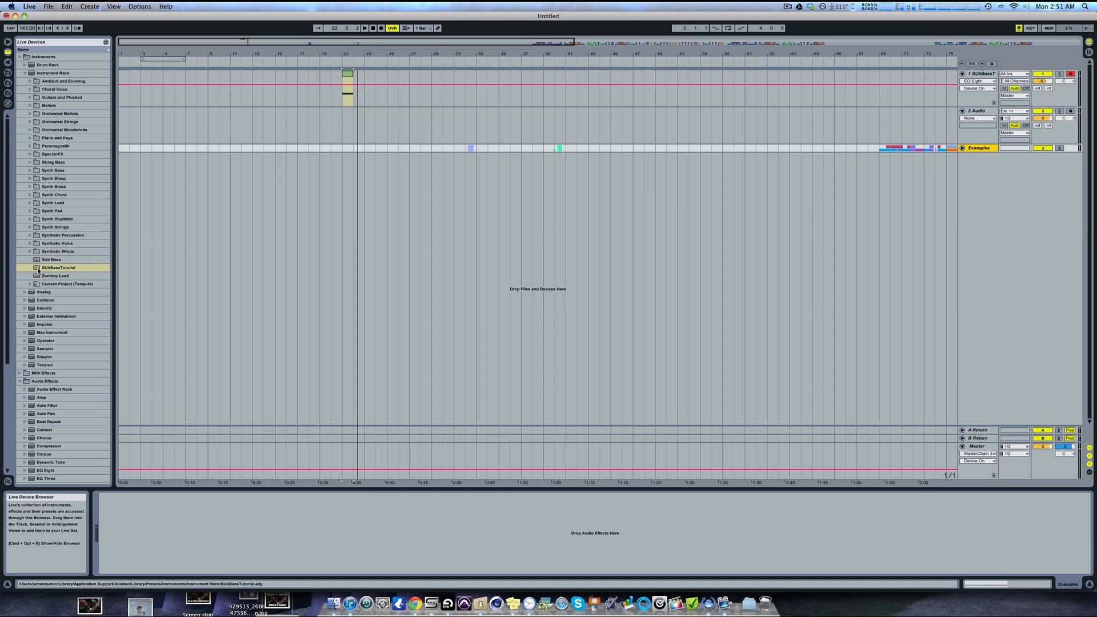
left_click_drag(39, 271, 233, 167)
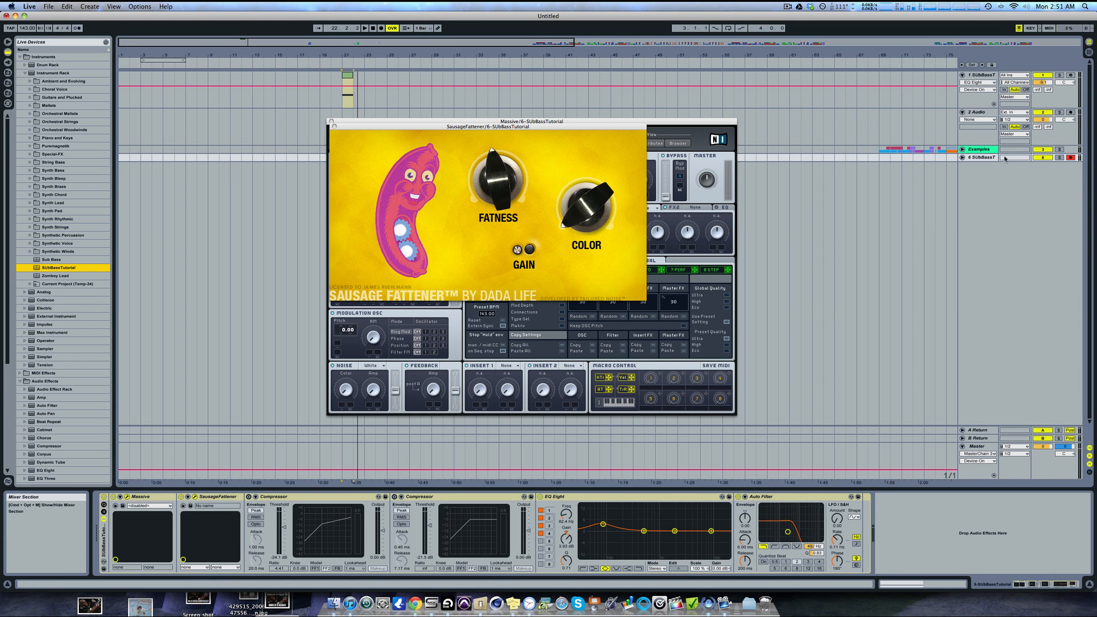
left_click(966, 158)
left_click(963, 158)
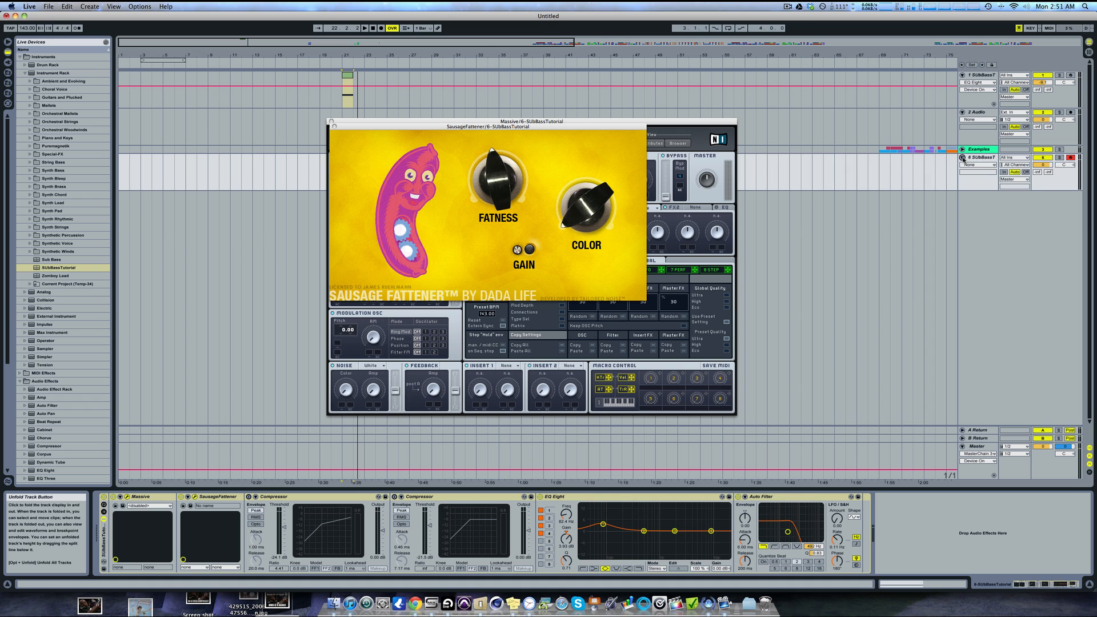